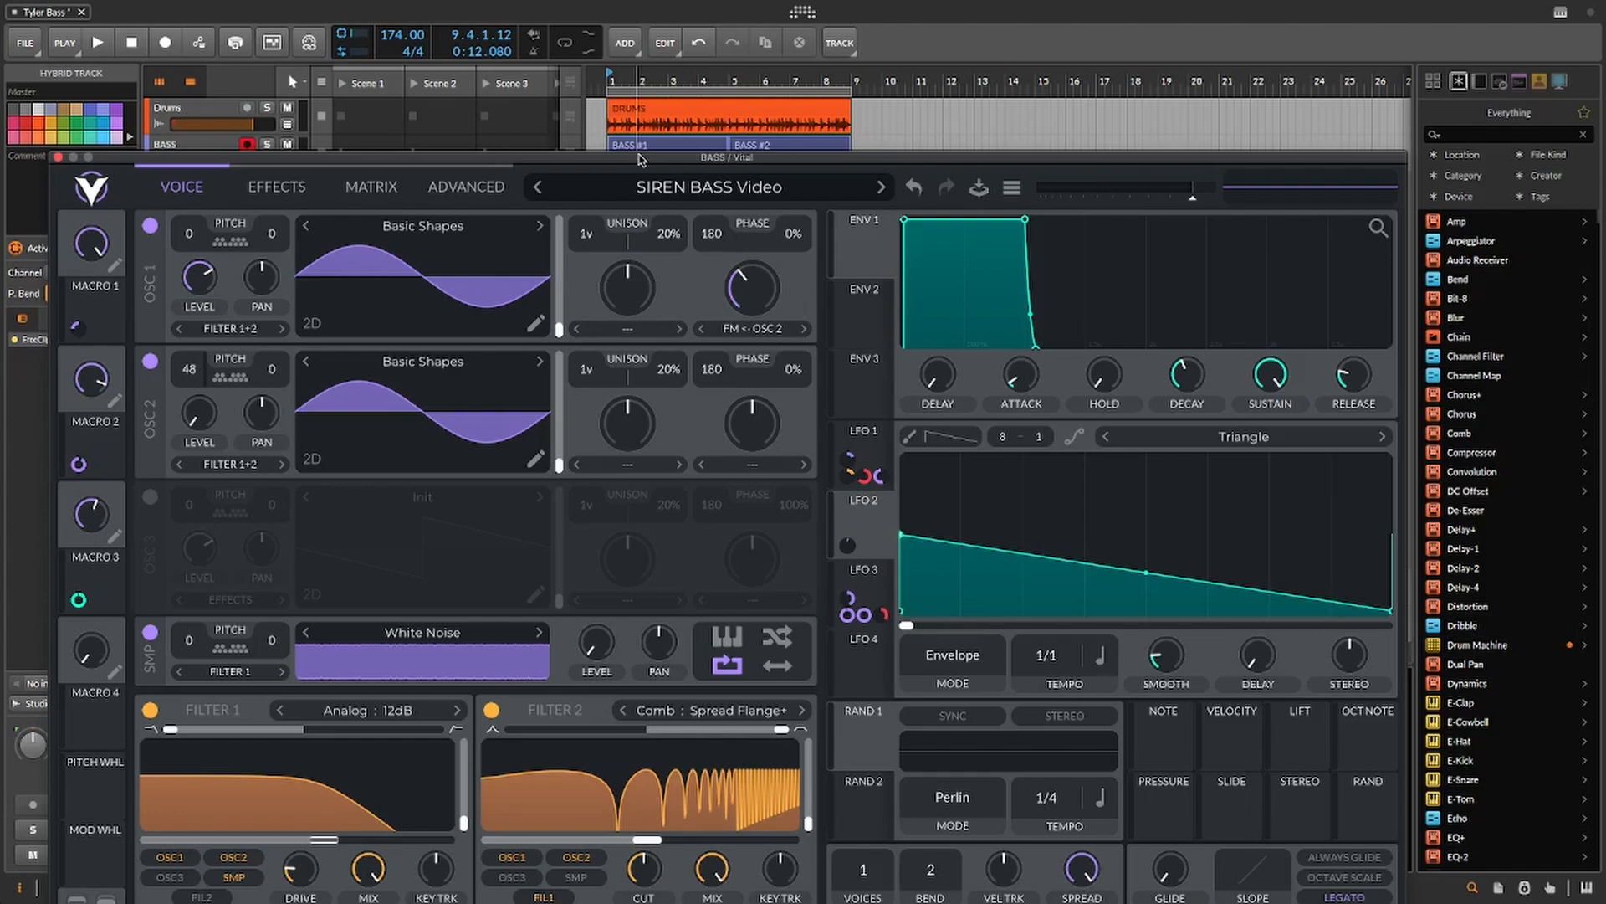
Step: Play the drum and bass arrangement from bar 1 to audition the siren bass, and stop playback
{"action": "left_click", "coordinate": [605, 78]}
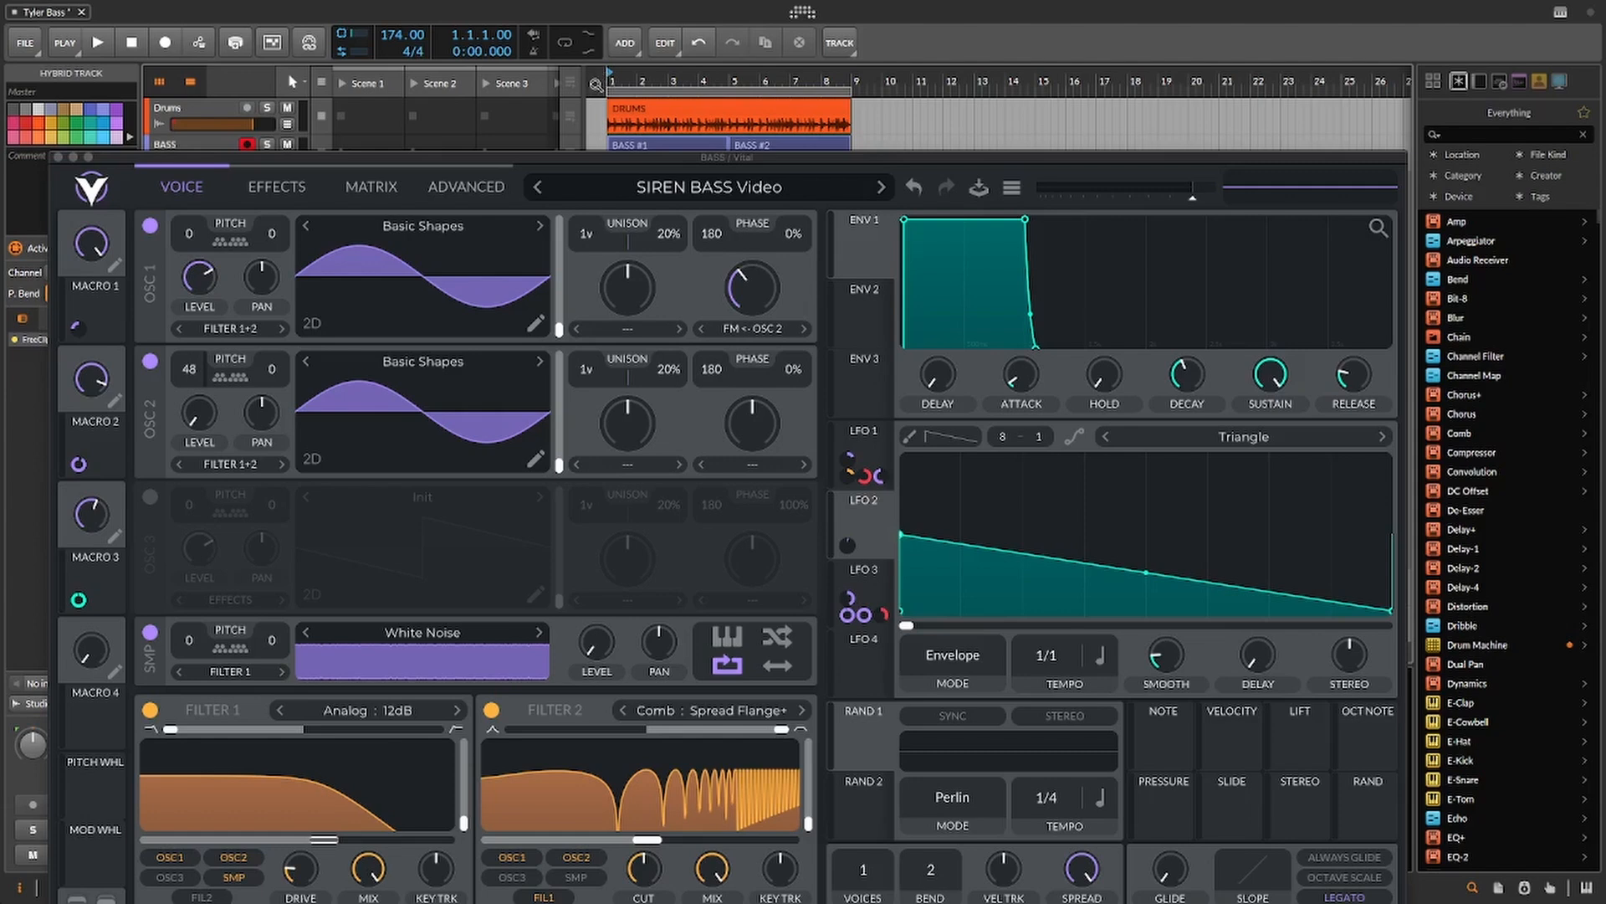
{"action": "left_click", "coordinate": [94, 42]}
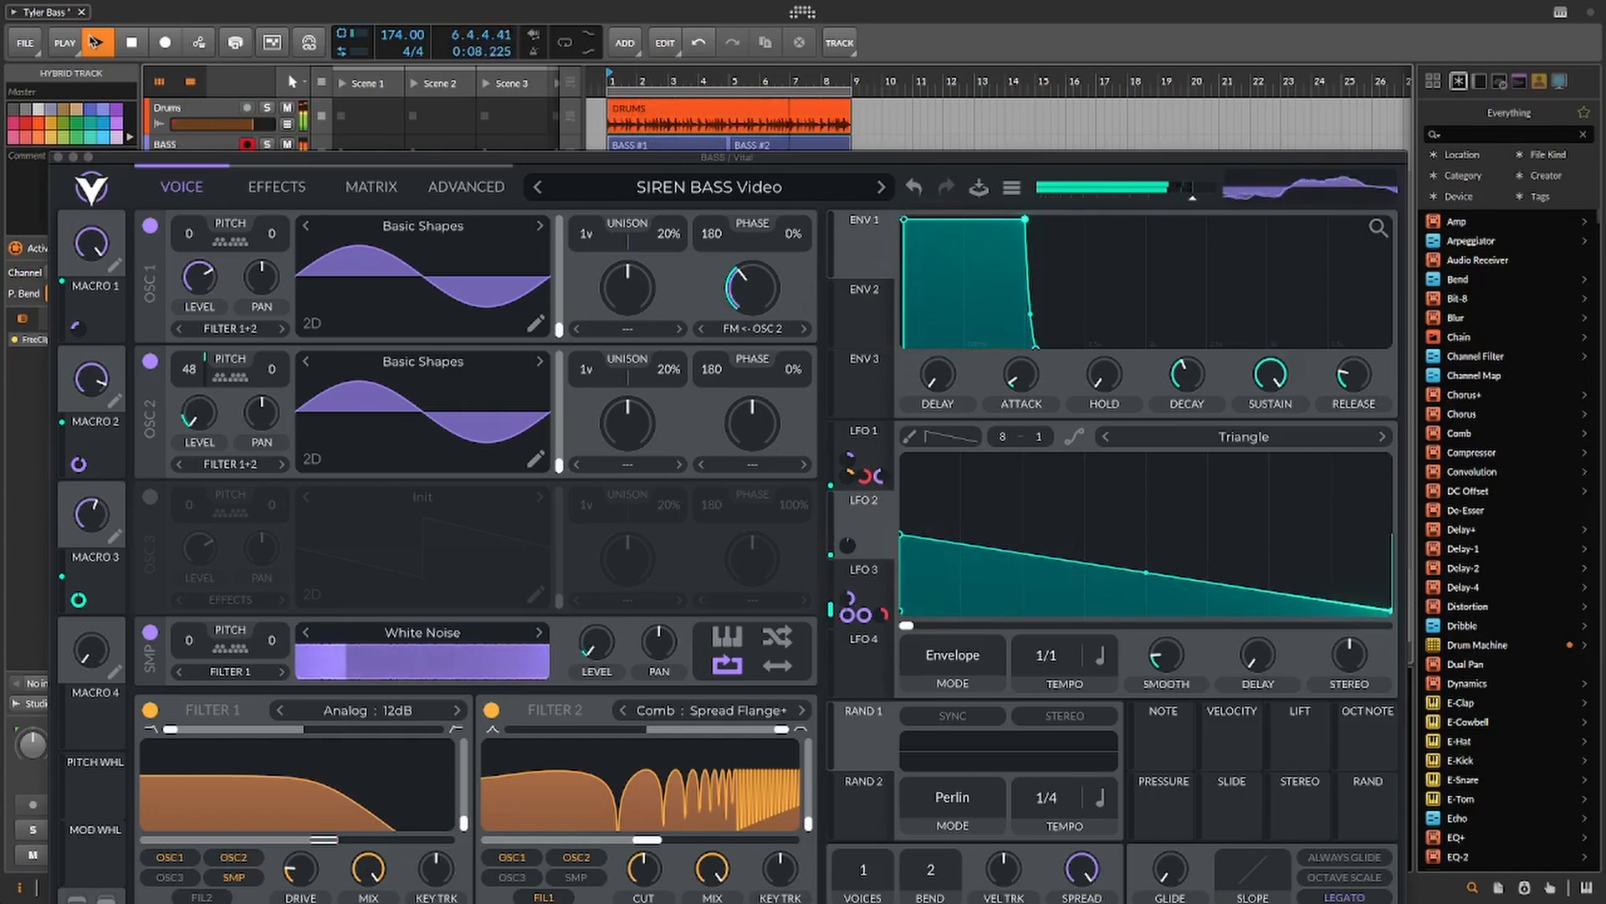
{"action": "left_click", "coordinate": [131, 46]}
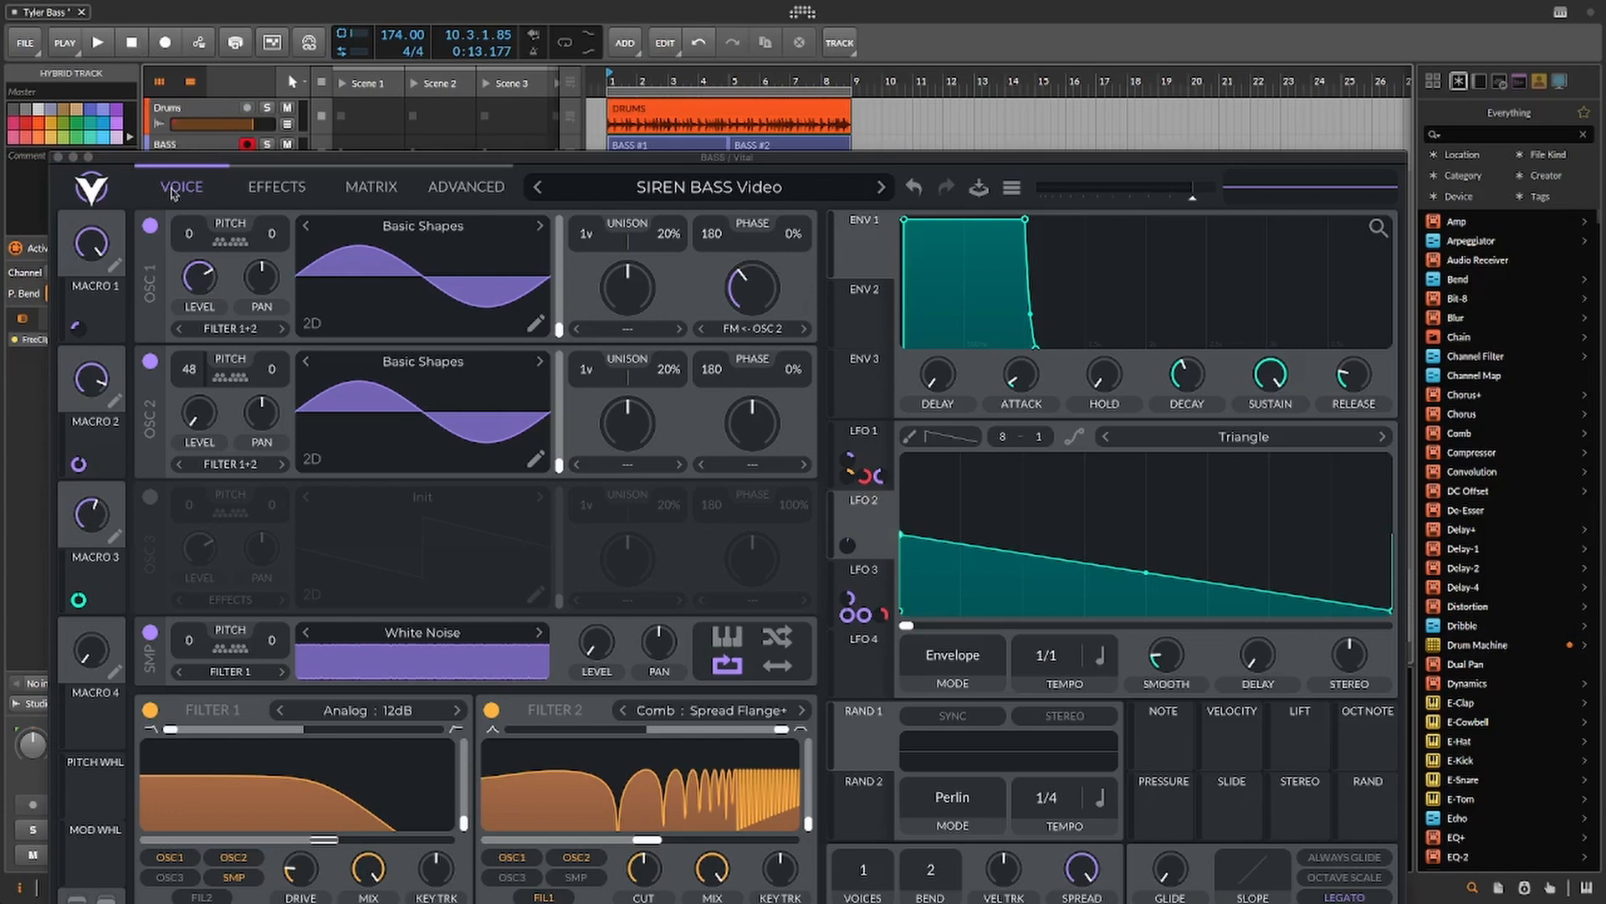
Step: Examine LFO 3, its modulation of the Osc 2 level, and the Macro 3 modulation of its smoothing
{"action": "left_click", "coordinate": [153, 267]}
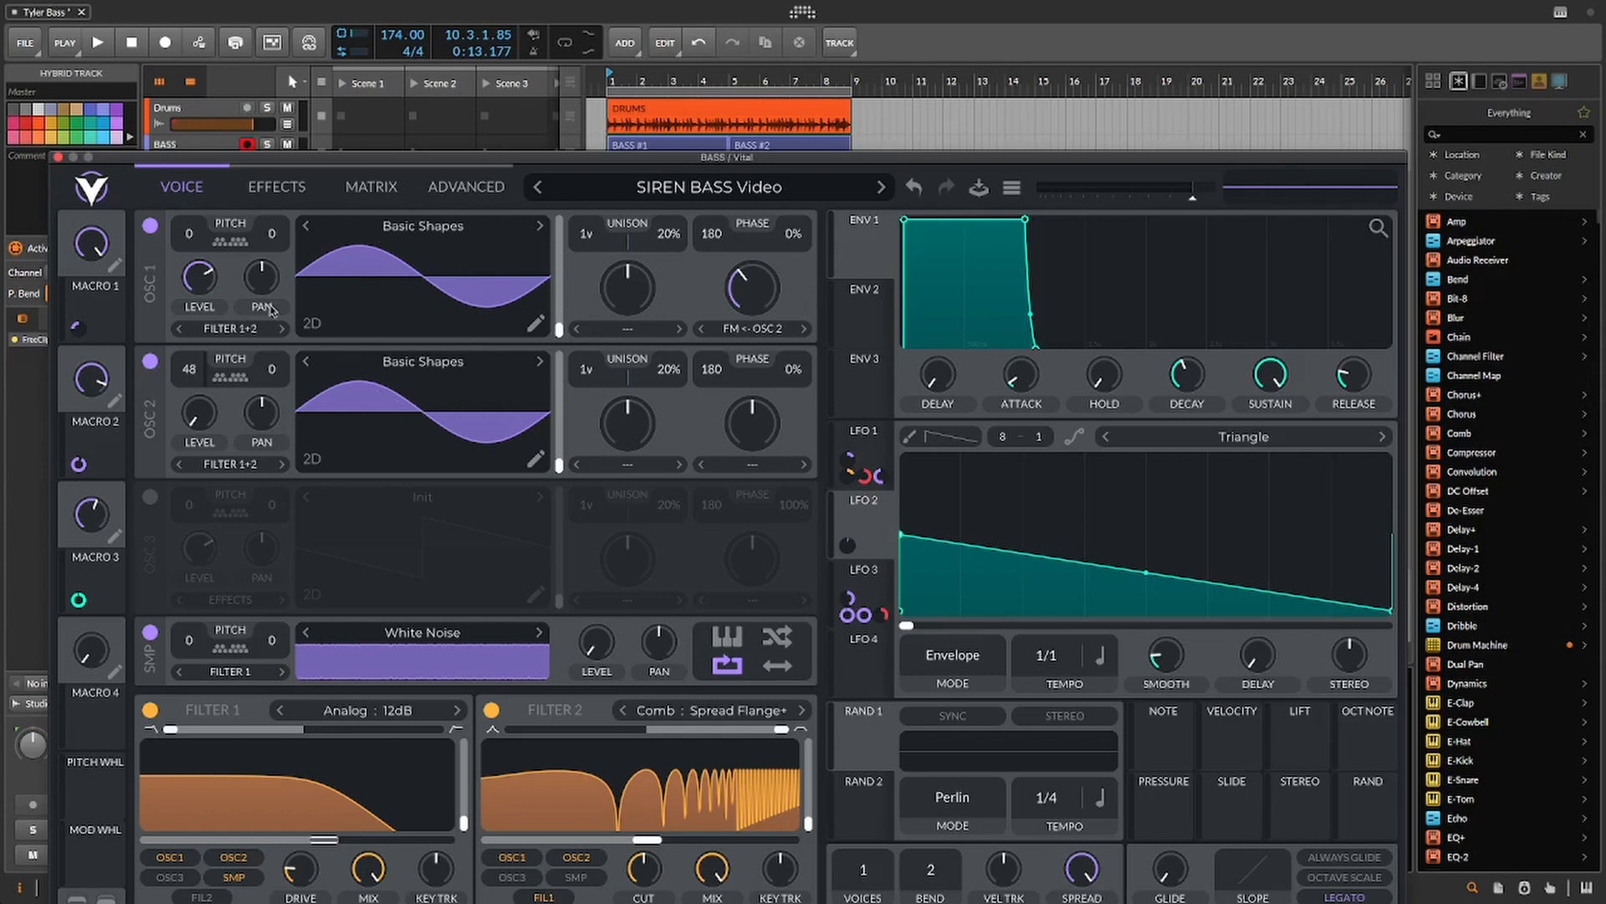
{"action": "mouse_move", "coordinate": [201, 421]}
{"action": "mouse_move", "coordinate": [198, 463]}
{"action": "left_click_drag", "start_coordinate": [150, 441], "coordinate": [199, 462]}
{"action": "left_click", "coordinate": [871, 574]}
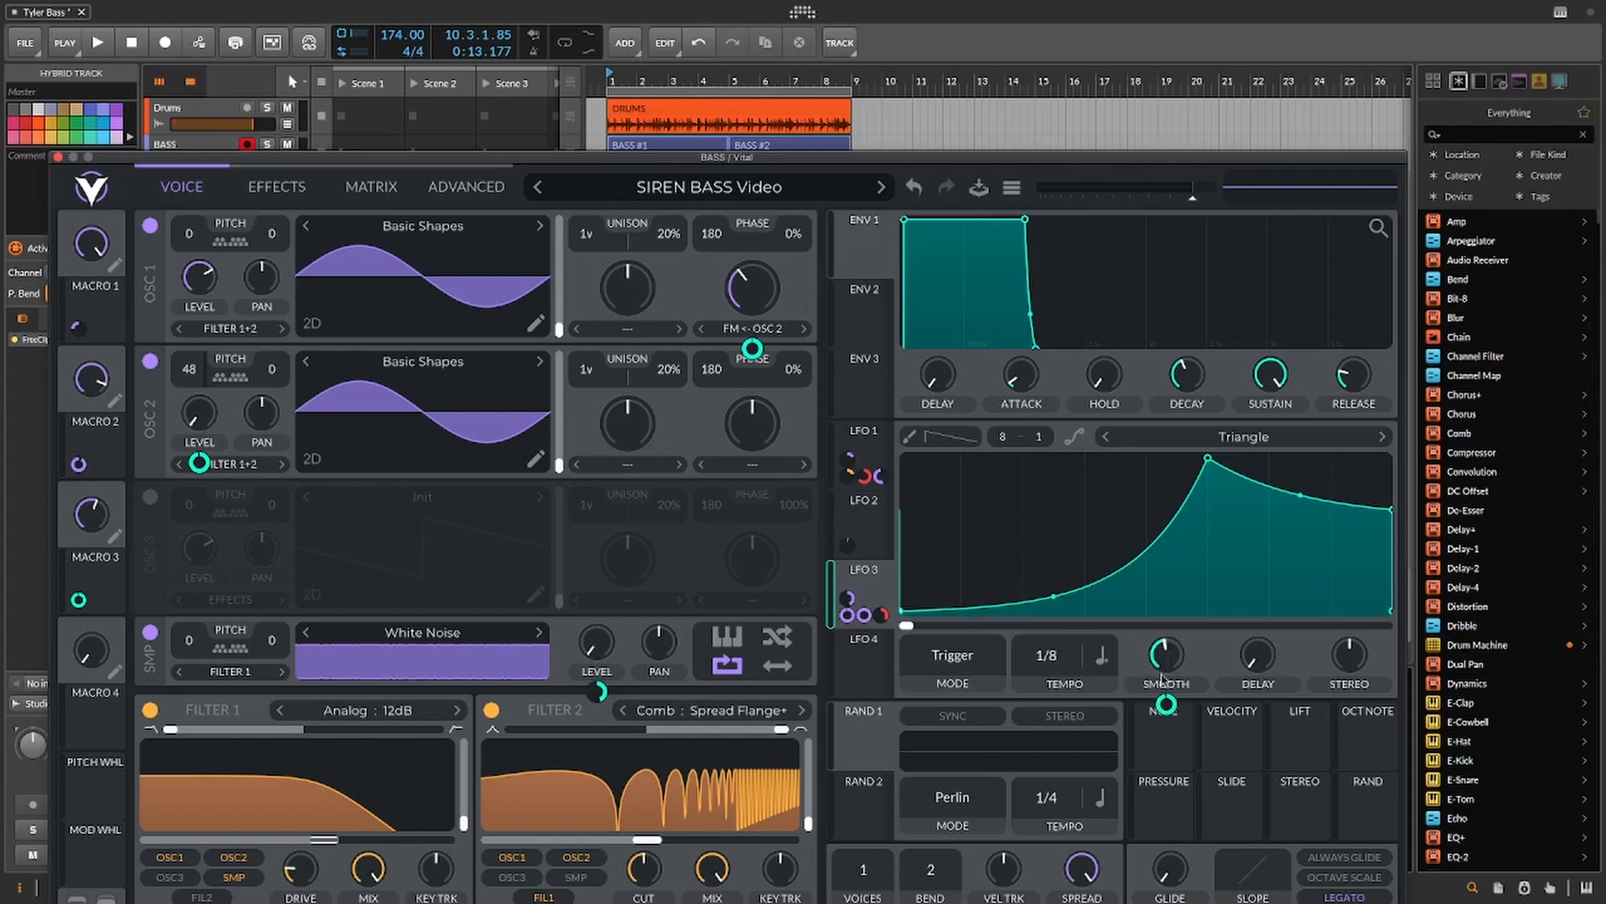
{"action": "mouse_move", "coordinate": [1166, 704]}
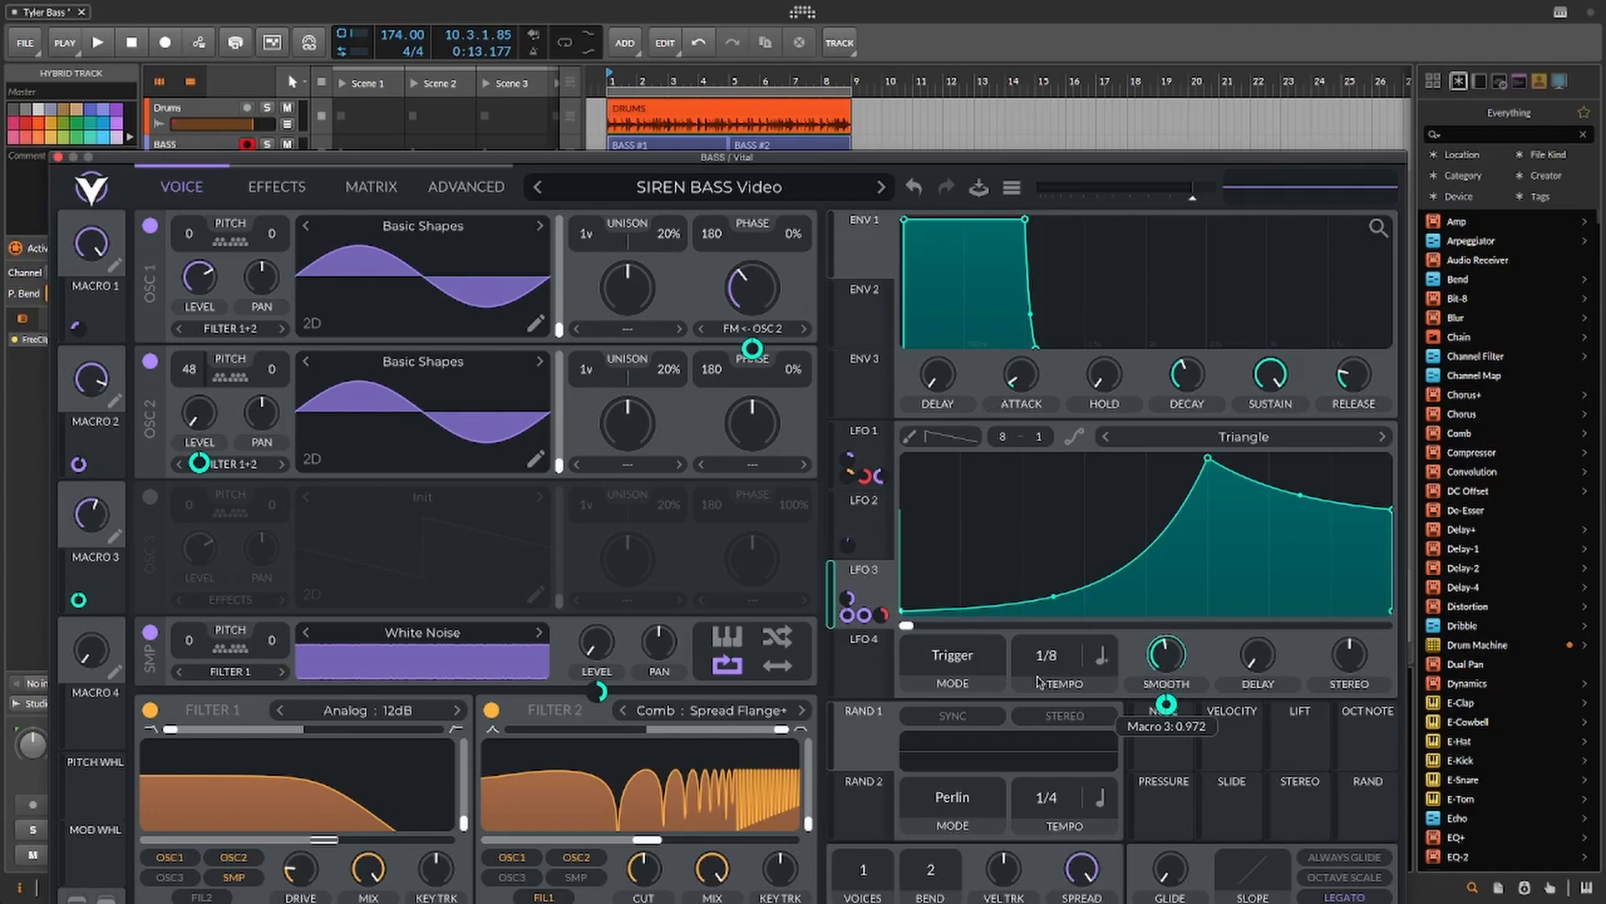
{"action": "mouse_move", "coordinate": [81, 601]}
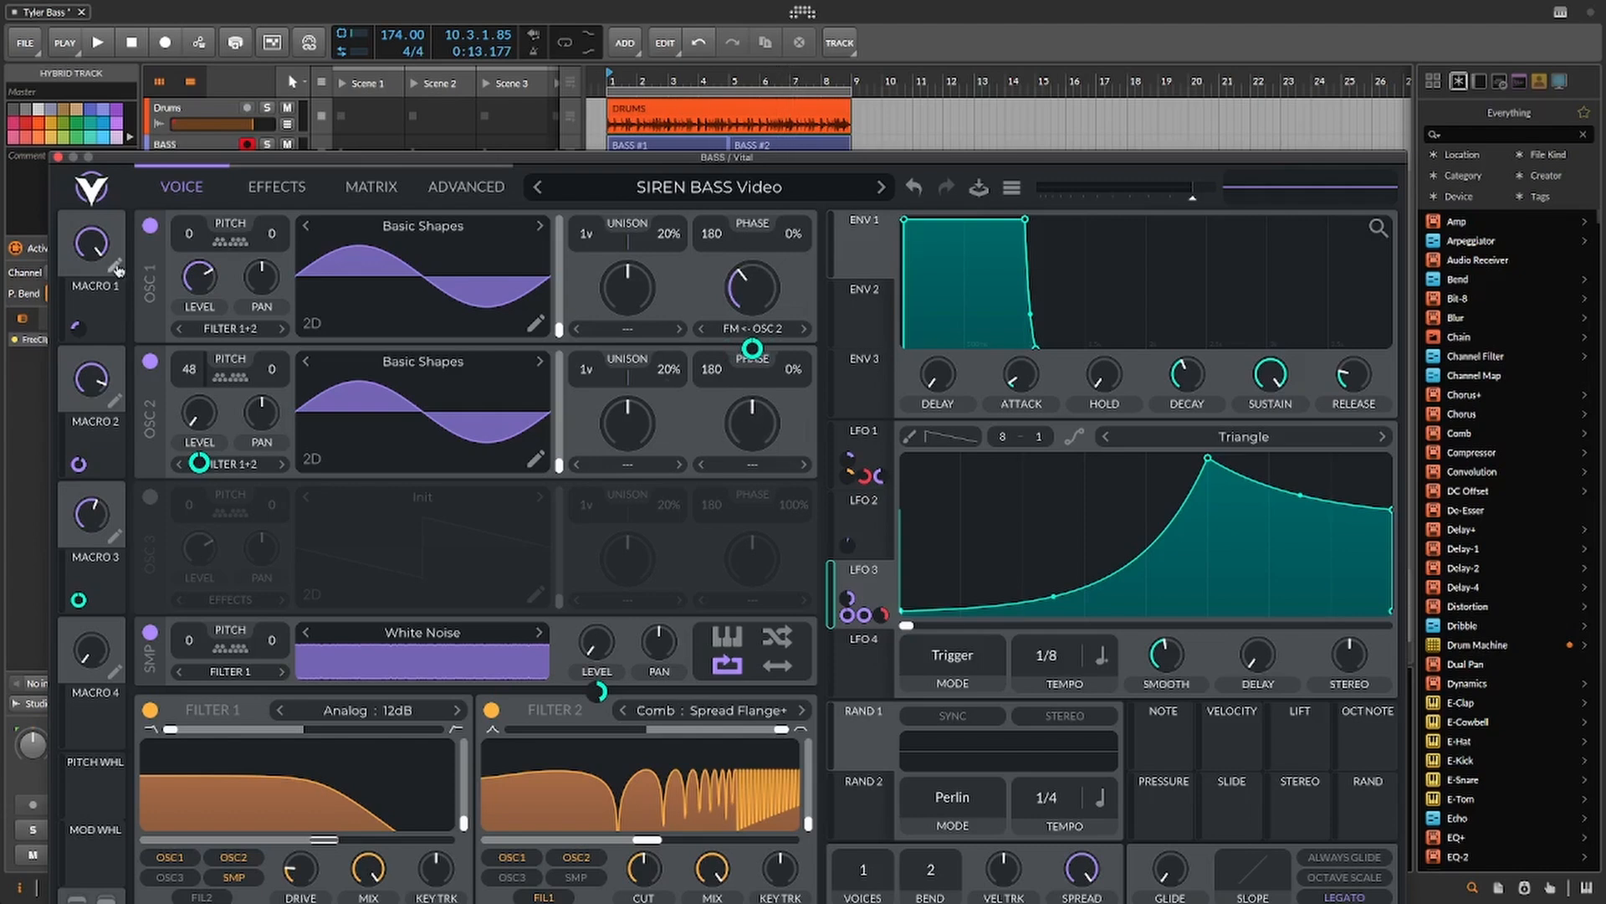
Step: Sweep Macro 1 down to halfway and to zero while auditioning the bass, and return it to full
{"action": "left_click_drag", "start_coordinate": [116, 268], "coordinate": [171, 386]}
{"action": "mouse_move", "coordinate": [192, 402]}
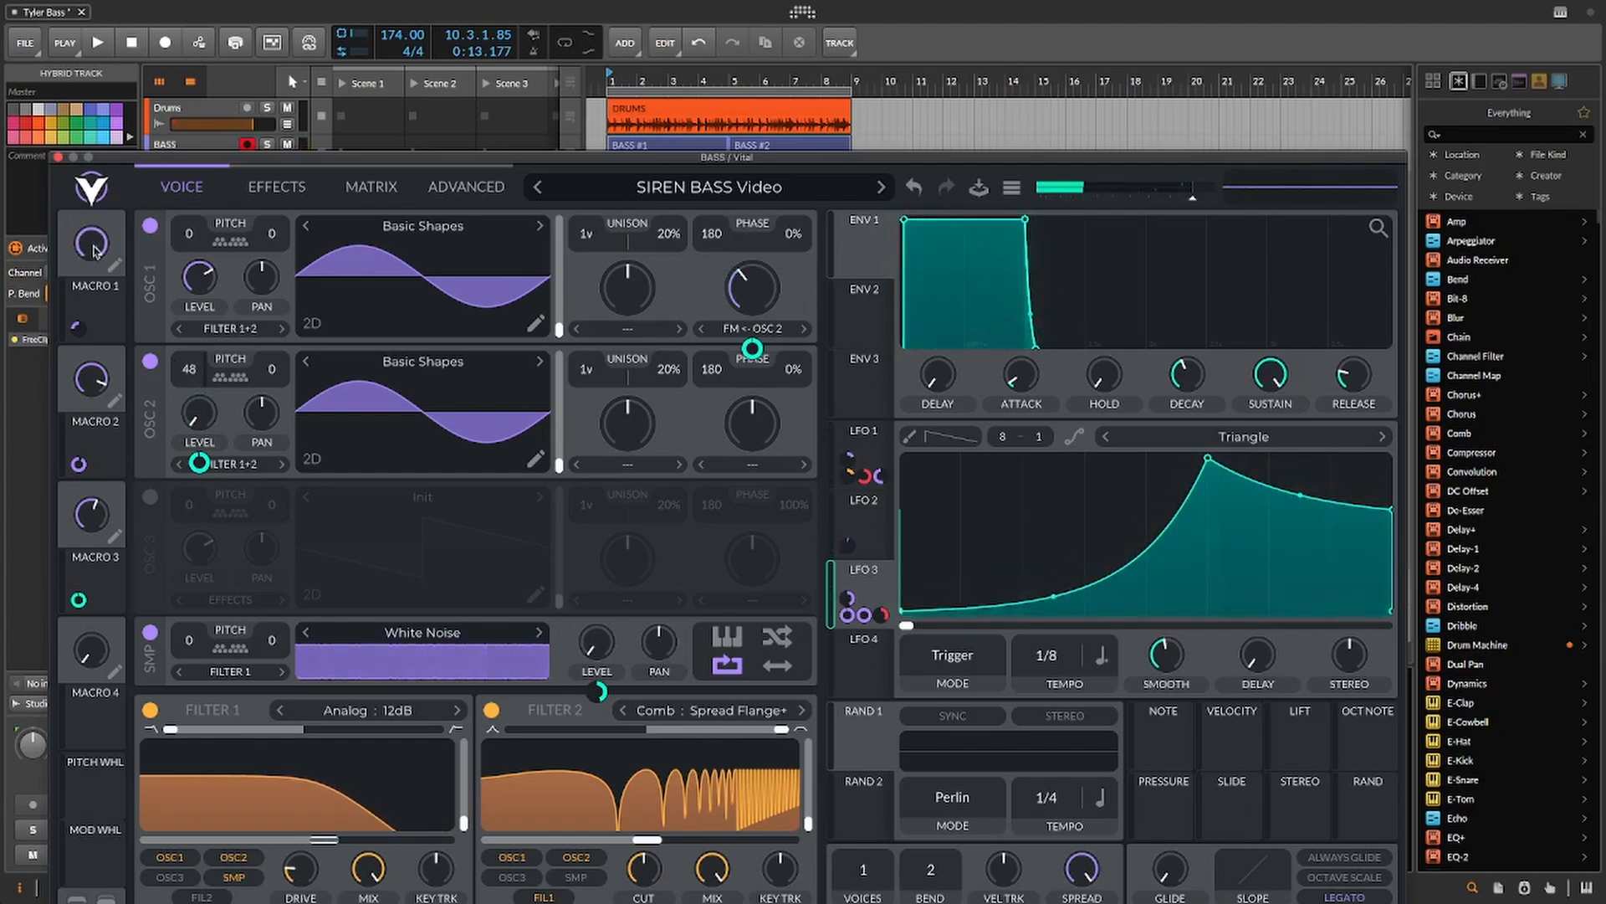
{"action": "mouse_move", "coordinate": [97, 243]}
{"action": "left_click_drag", "start_coordinate": [98, 243], "coordinate": [86, 294]}
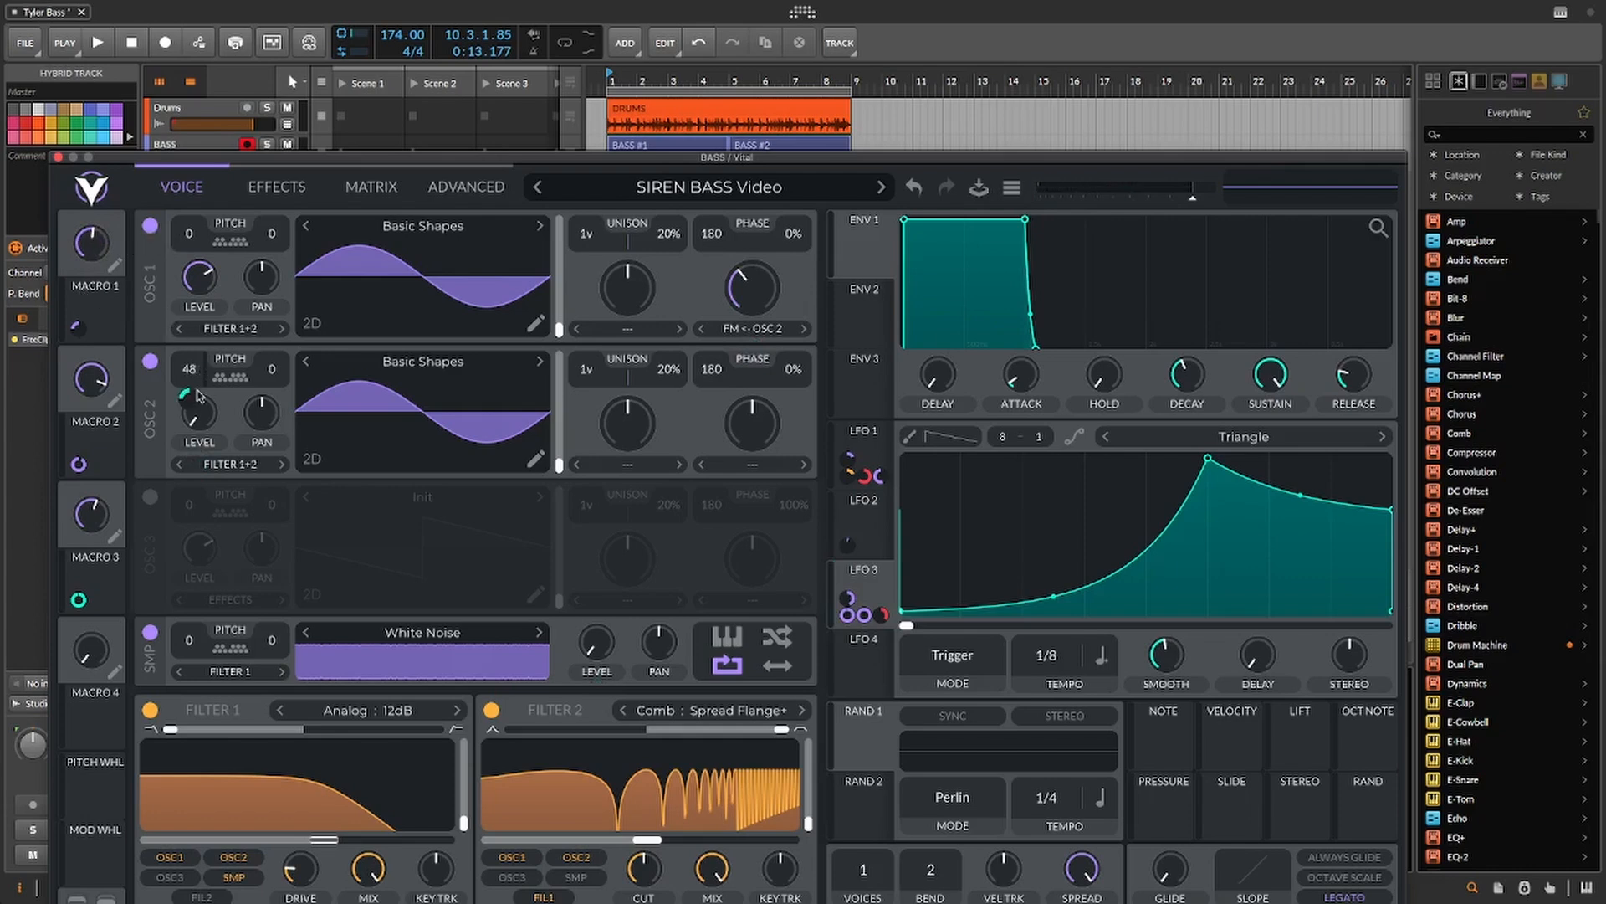
{"action": "mouse_move", "coordinate": [188, 401]}
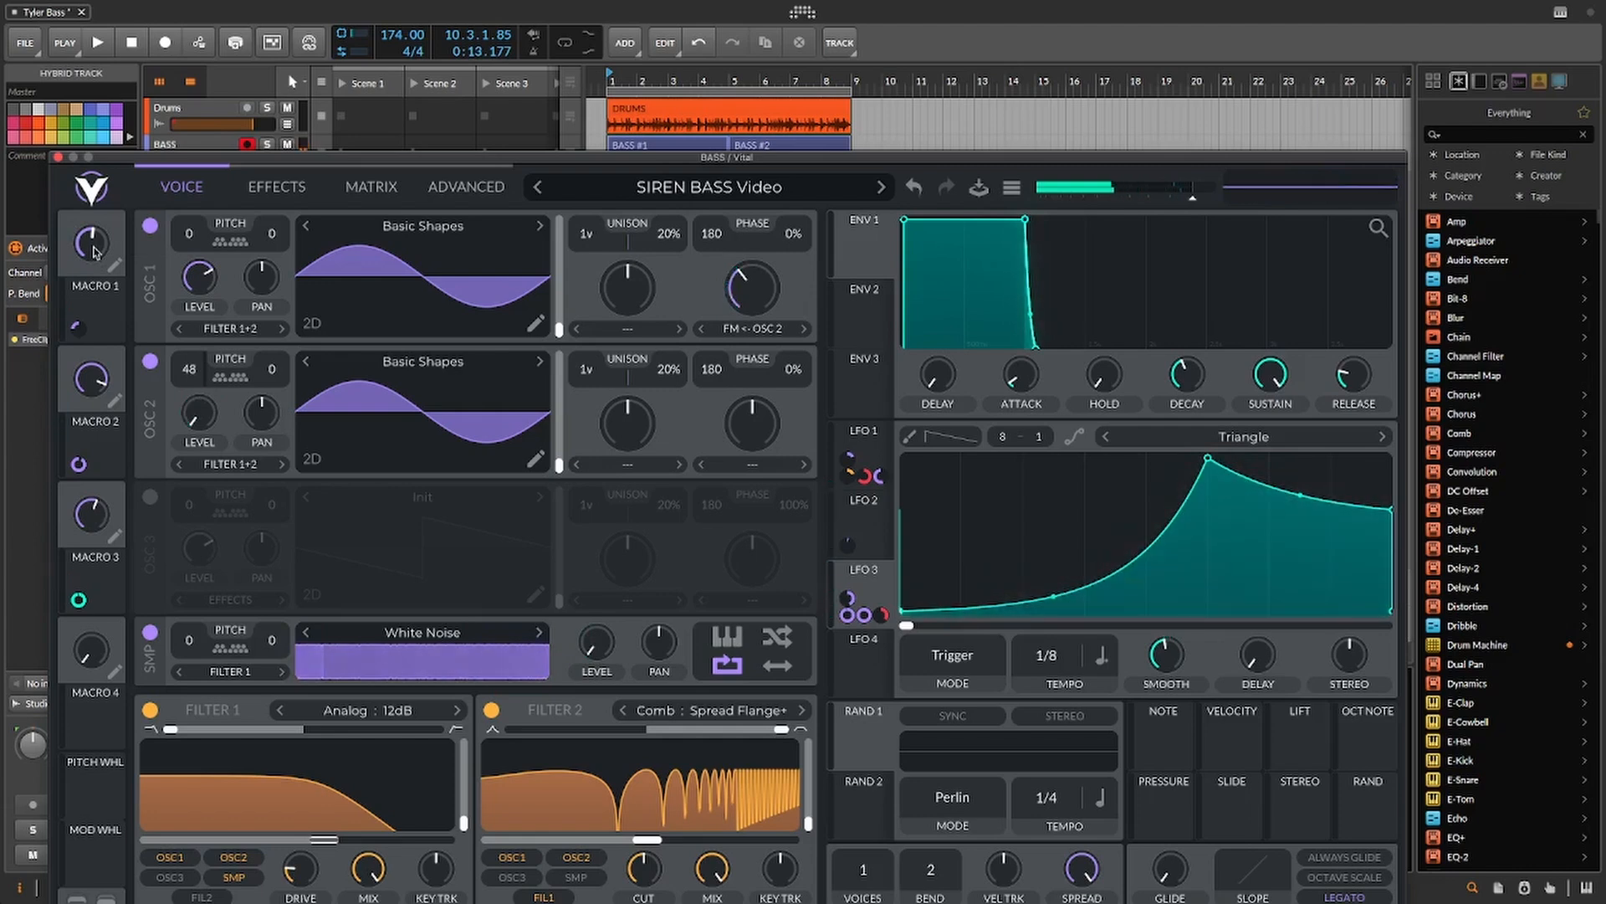
{"action": "left_click_drag", "start_coordinate": [91, 243], "coordinate": [85, 335]}
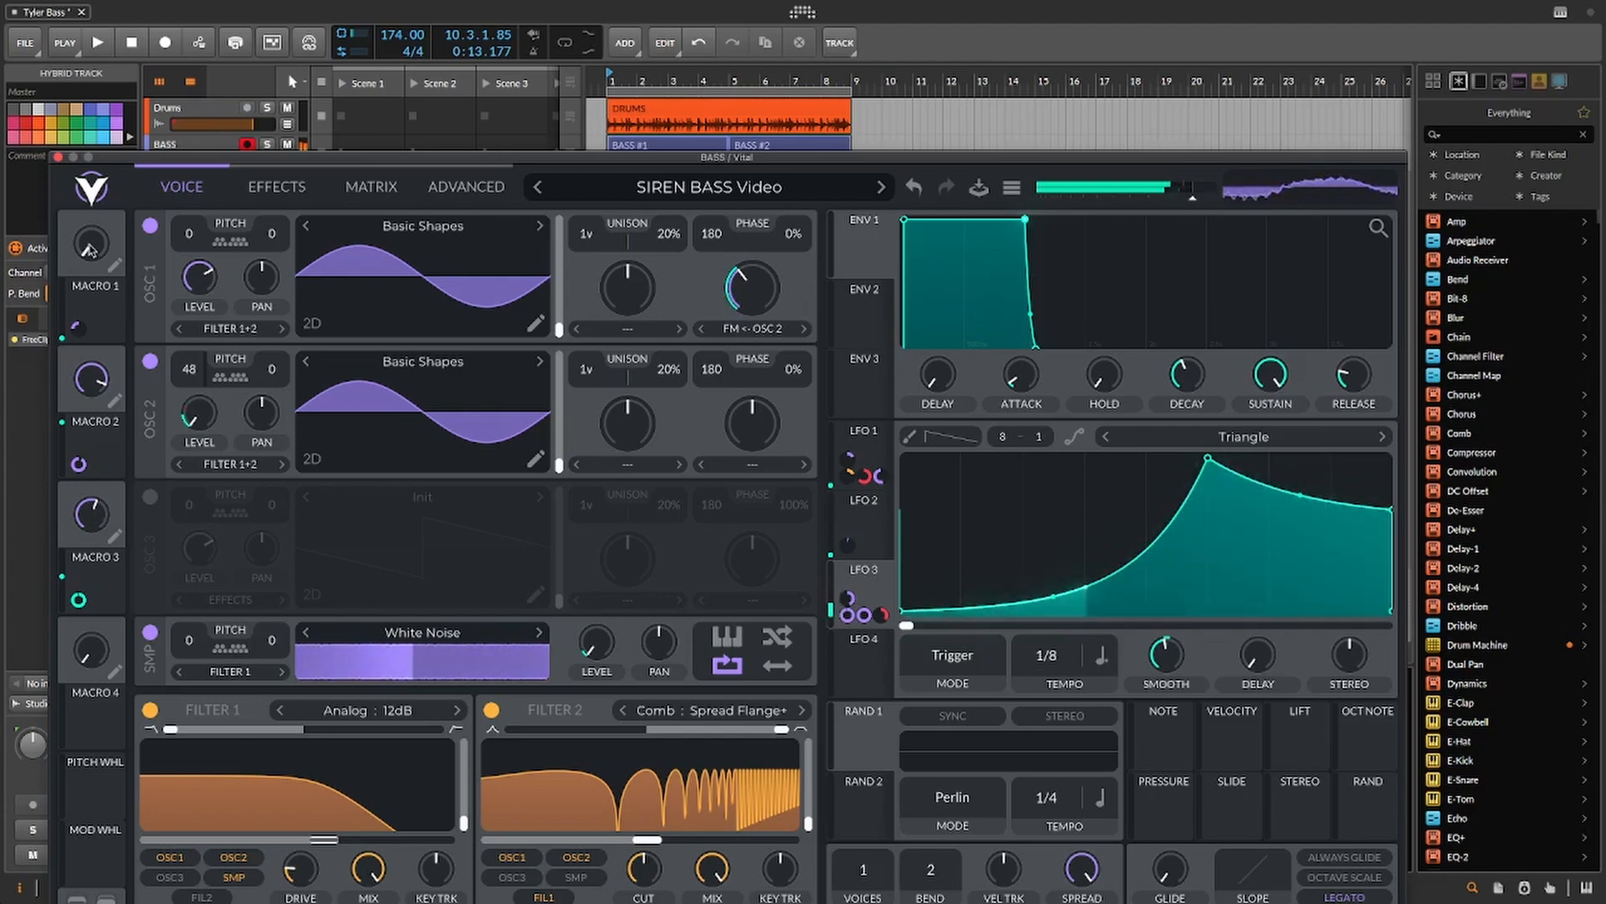
{"action": "left_click_drag", "start_coordinate": [94, 266], "coordinate": [127, 38]}
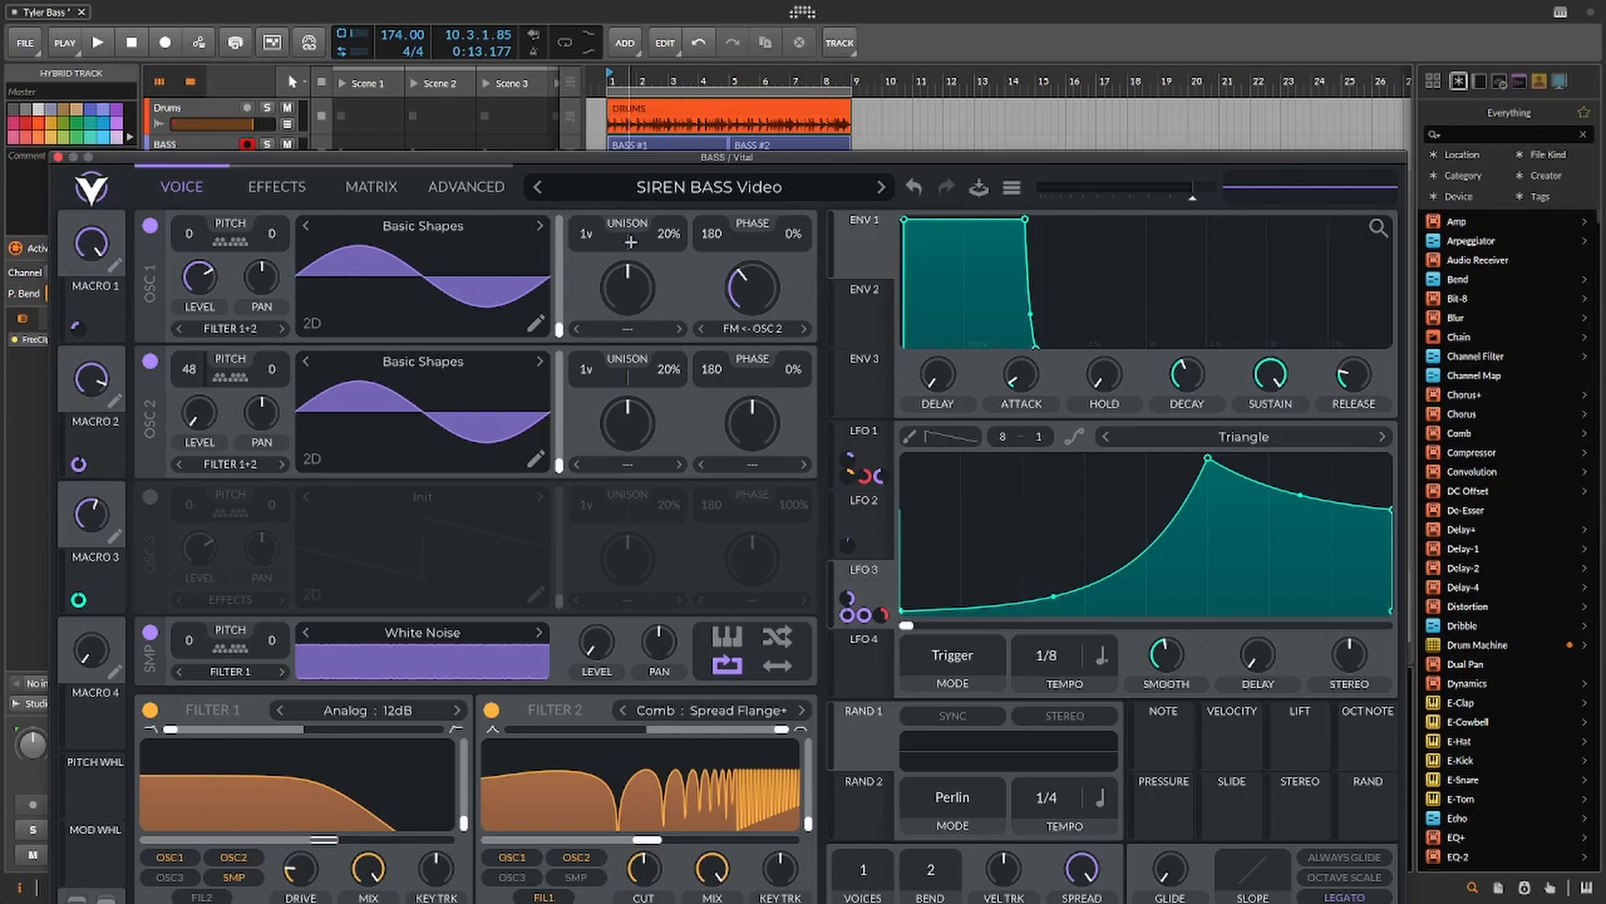
Step: Examine the modulations on Osc 1's FM amount and check the LFO 1 shape and its modulation depth
{"action": "mouse_move", "coordinate": [754, 293]}
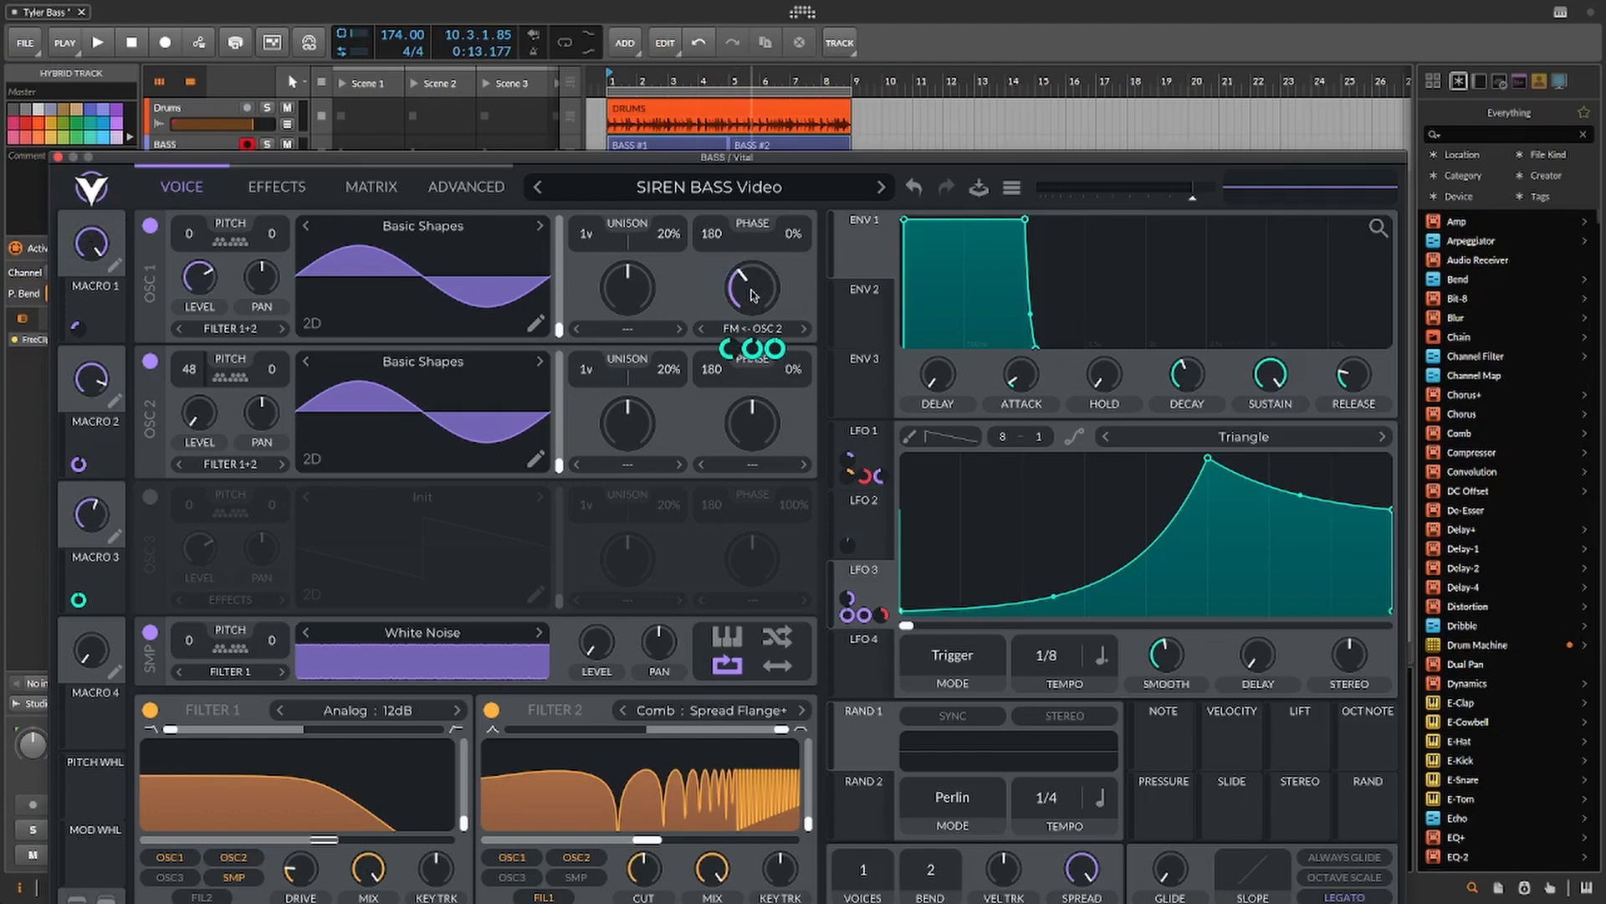
{"action": "mouse_move", "coordinate": [730, 348]}
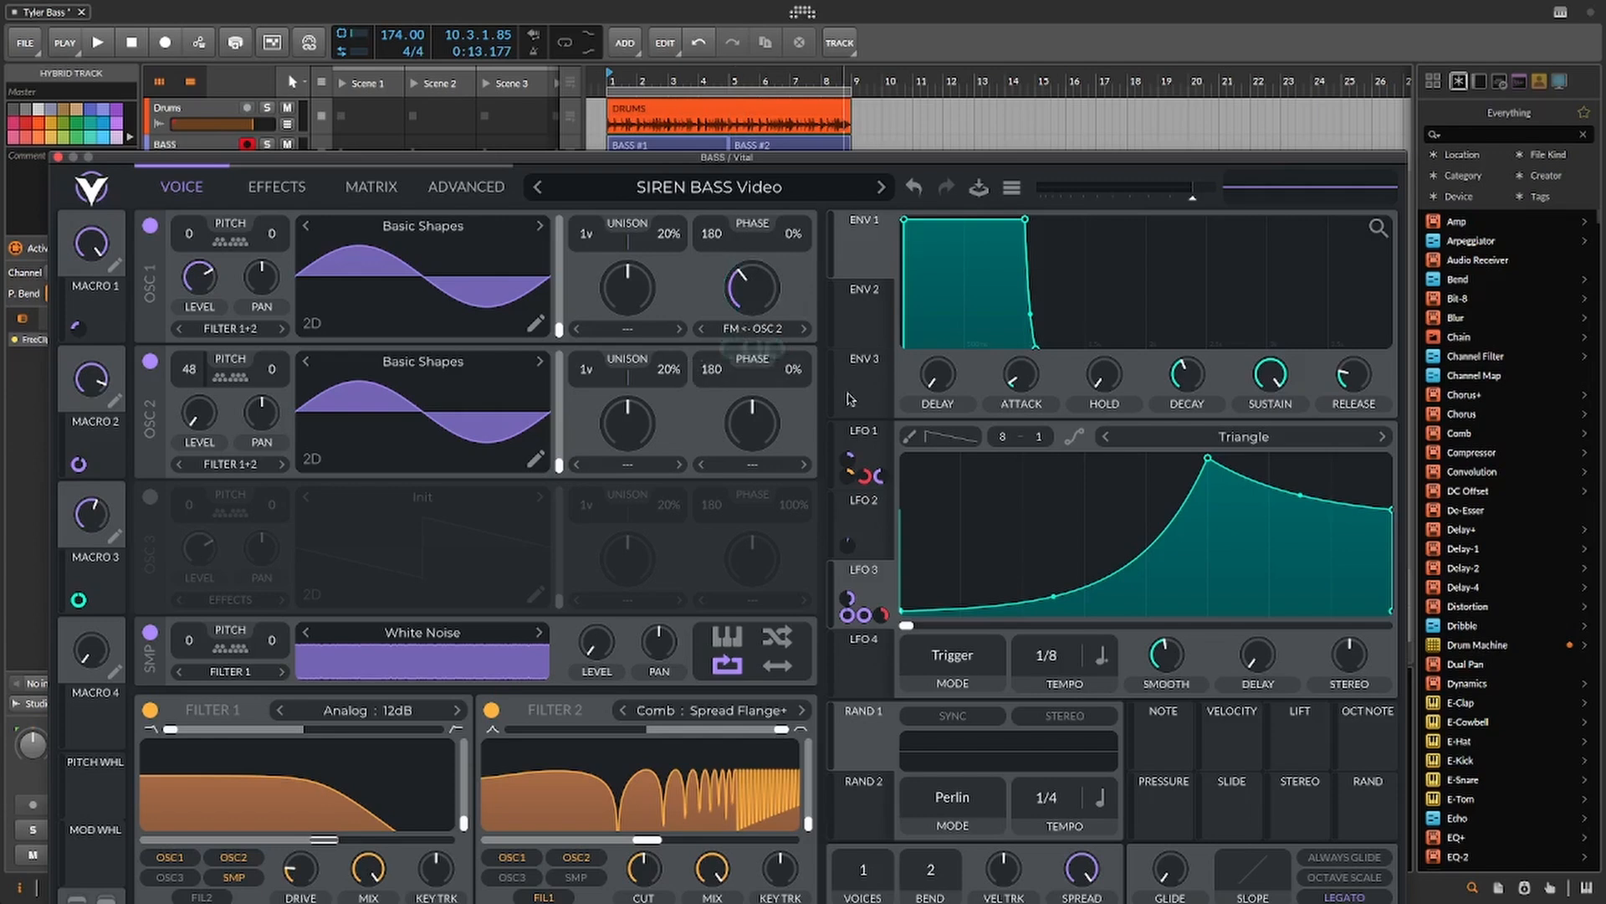
{"action": "left_click", "coordinate": [870, 439]}
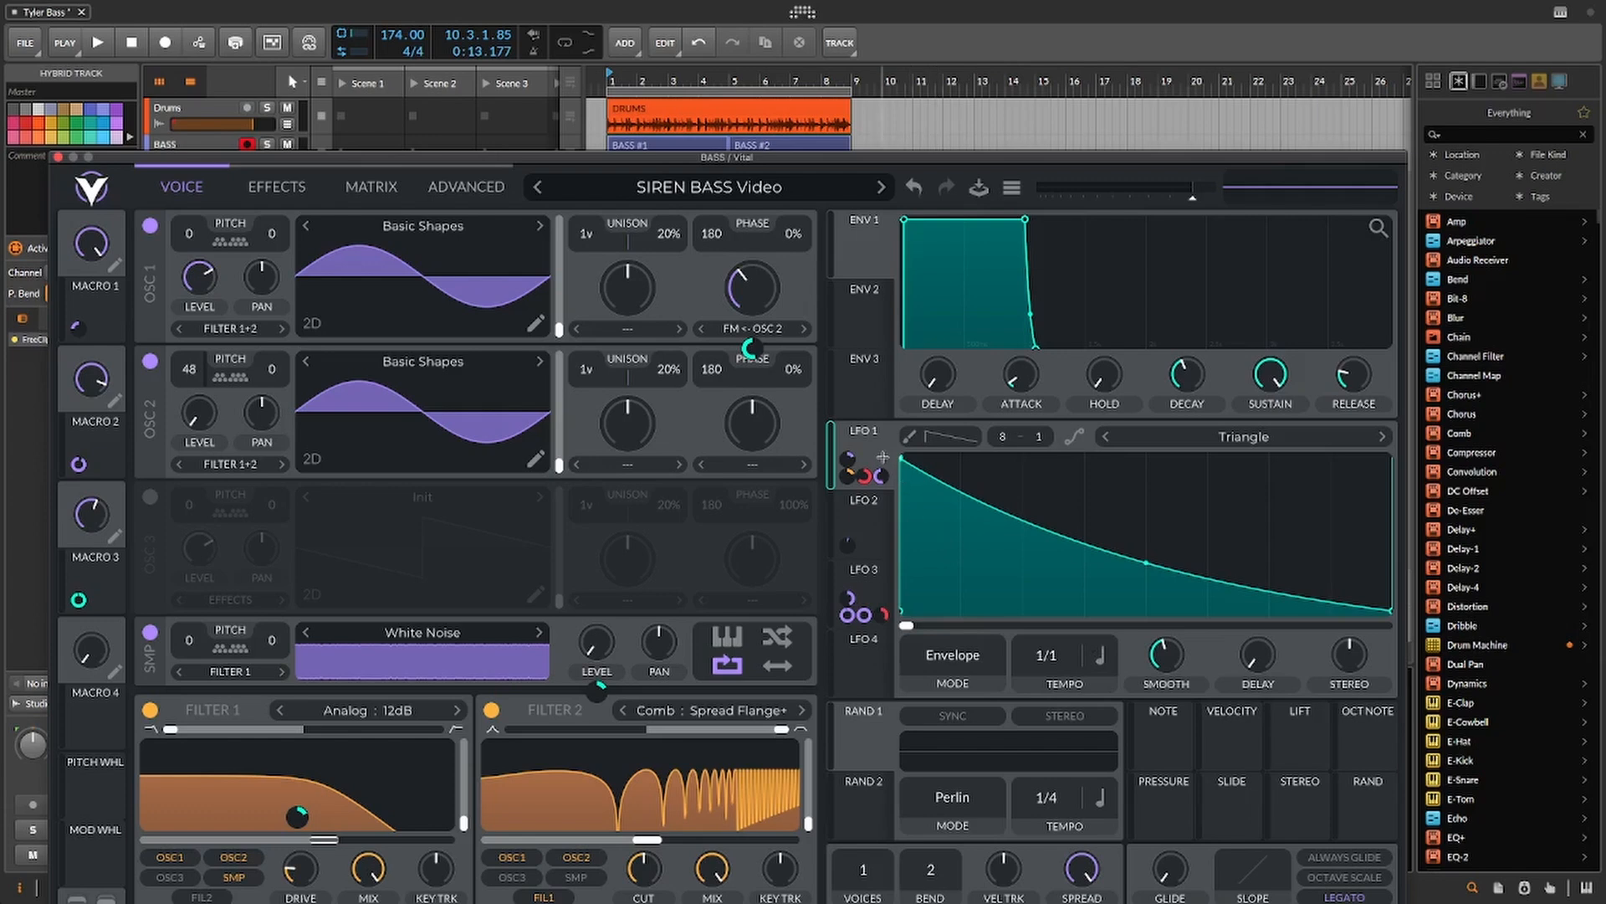
{"action": "left_click_drag", "start_coordinate": [878, 461], "coordinate": [751, 349]}
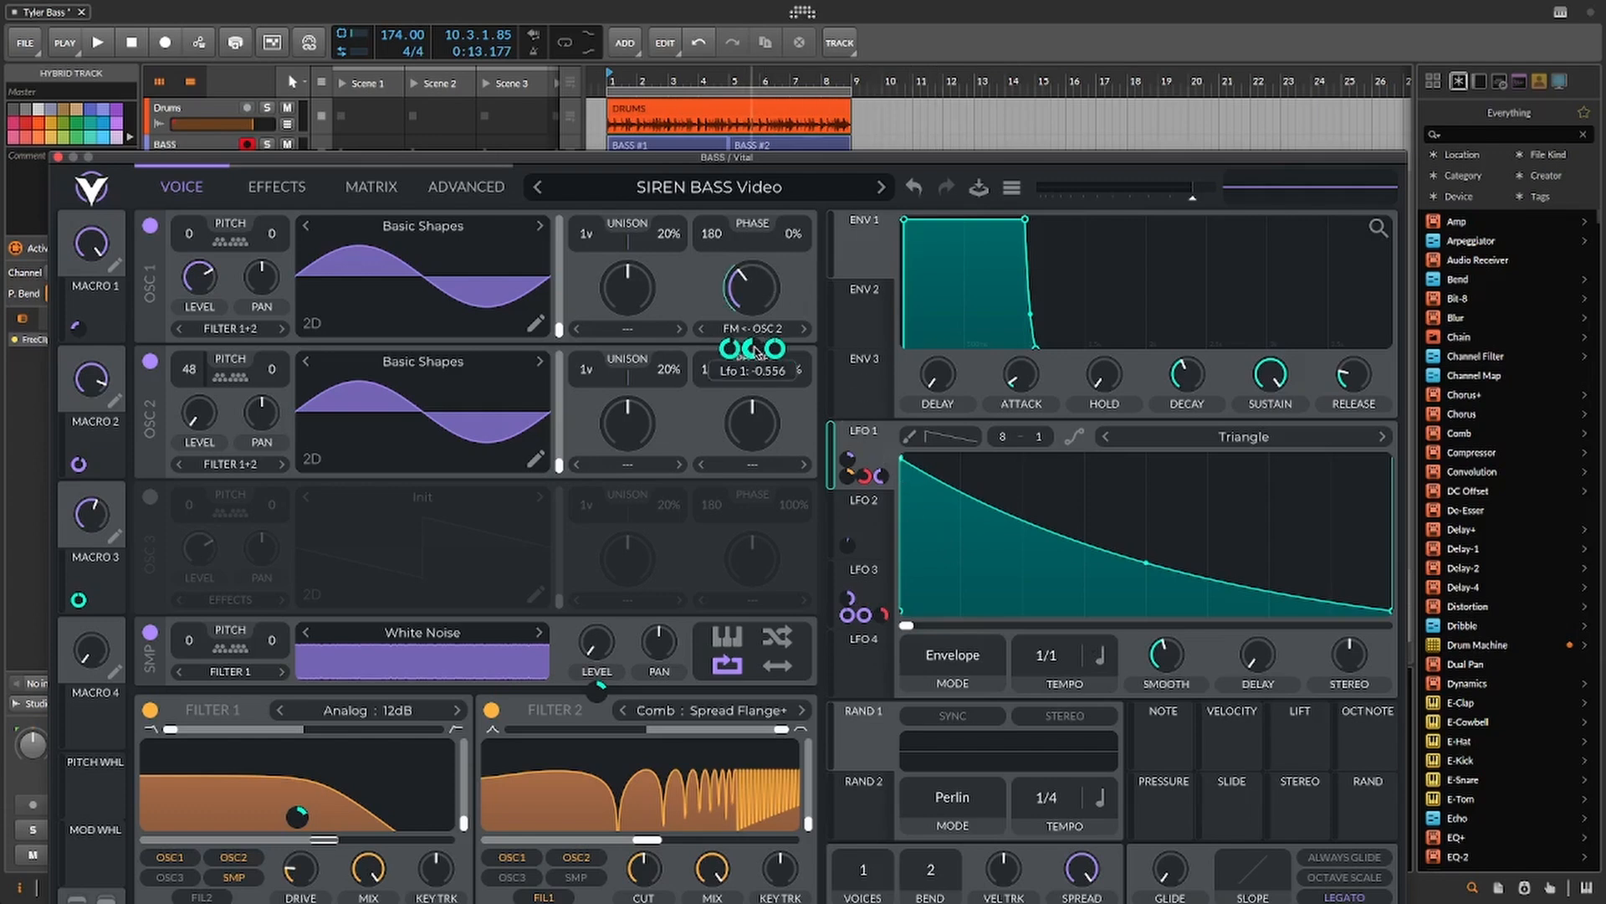
{"action": "mouse_move", "coordinate": [754, 351]}
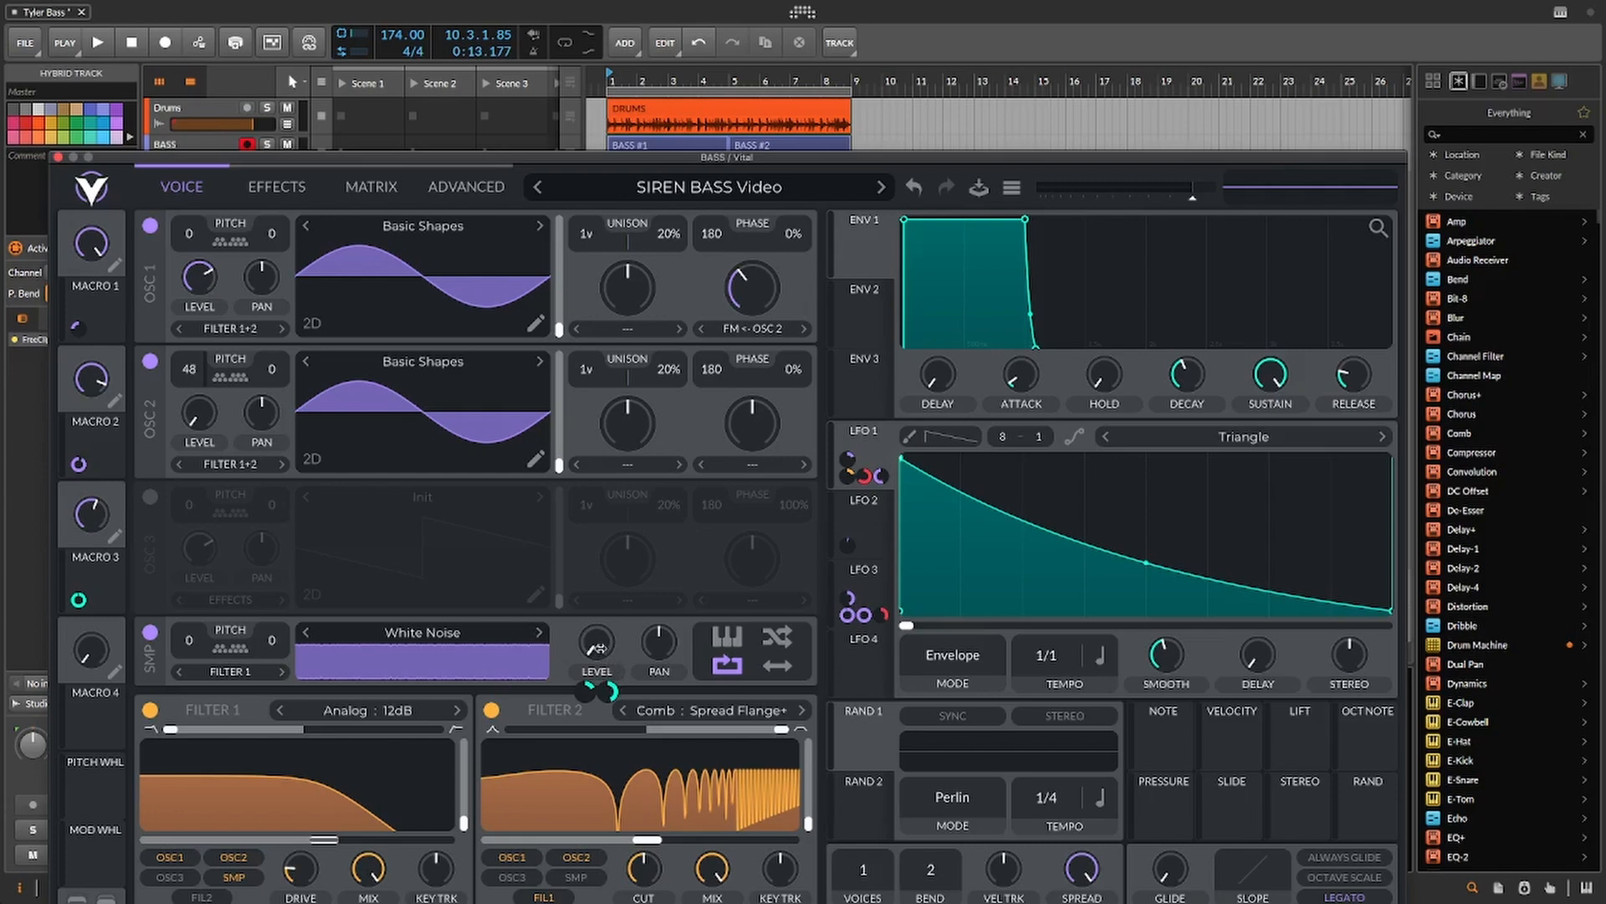
Step: Inspect the white noise sample's level modulations, comparing the shapes of LFO 1 and LFO 3
{"action": "mouse_move", "coordinate": [586, 696]}
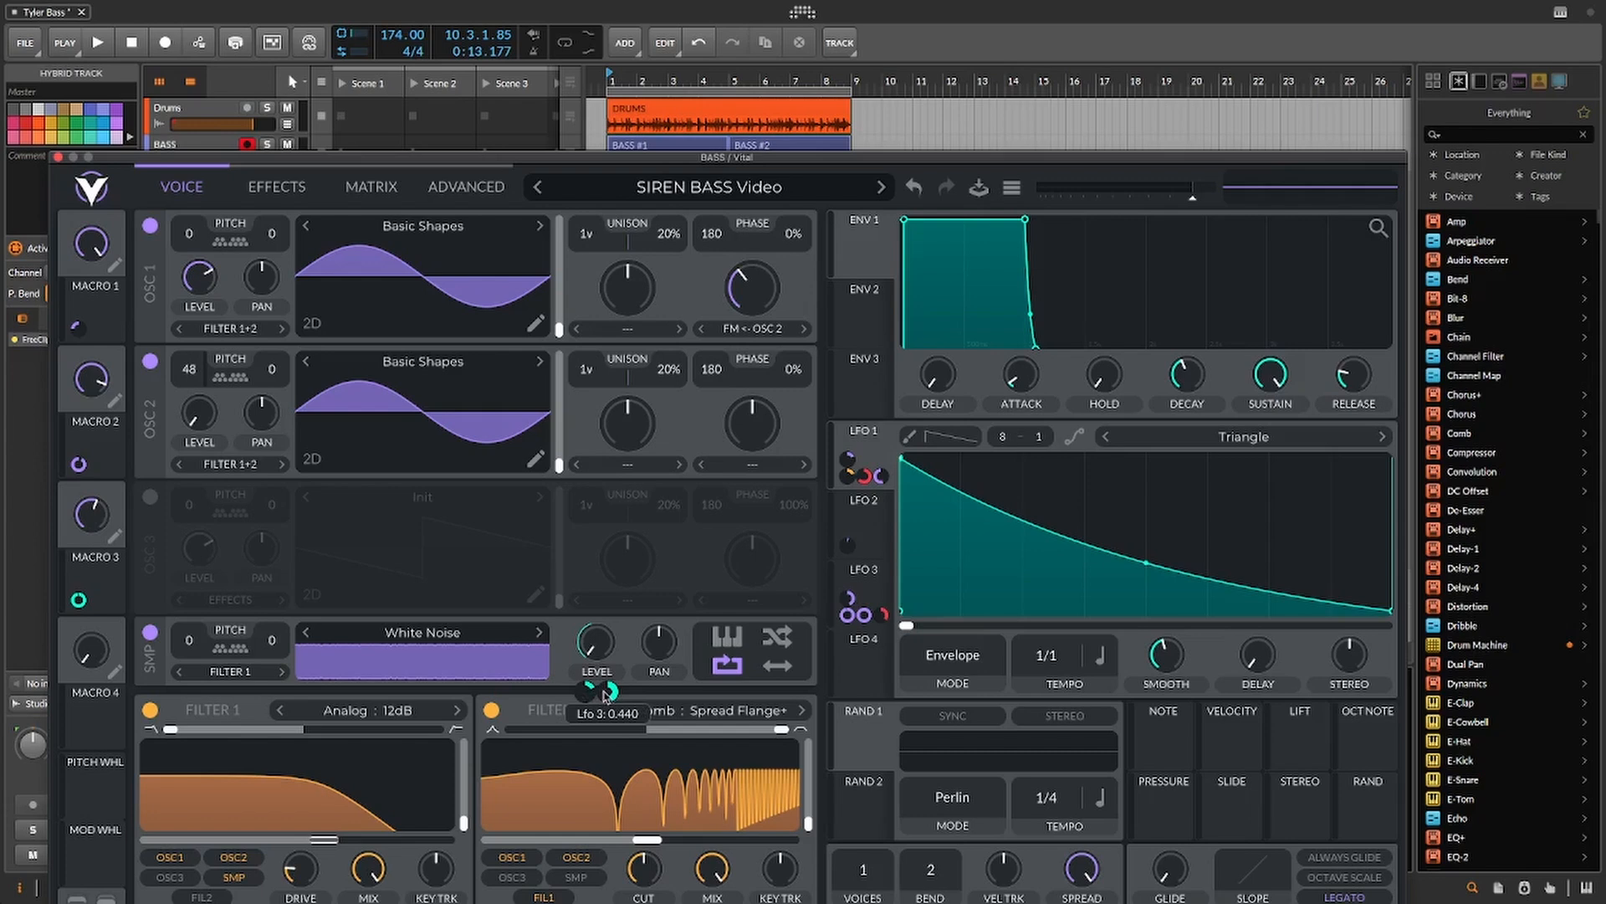
{"action": "left_click", "coordinate": [866, 582]}
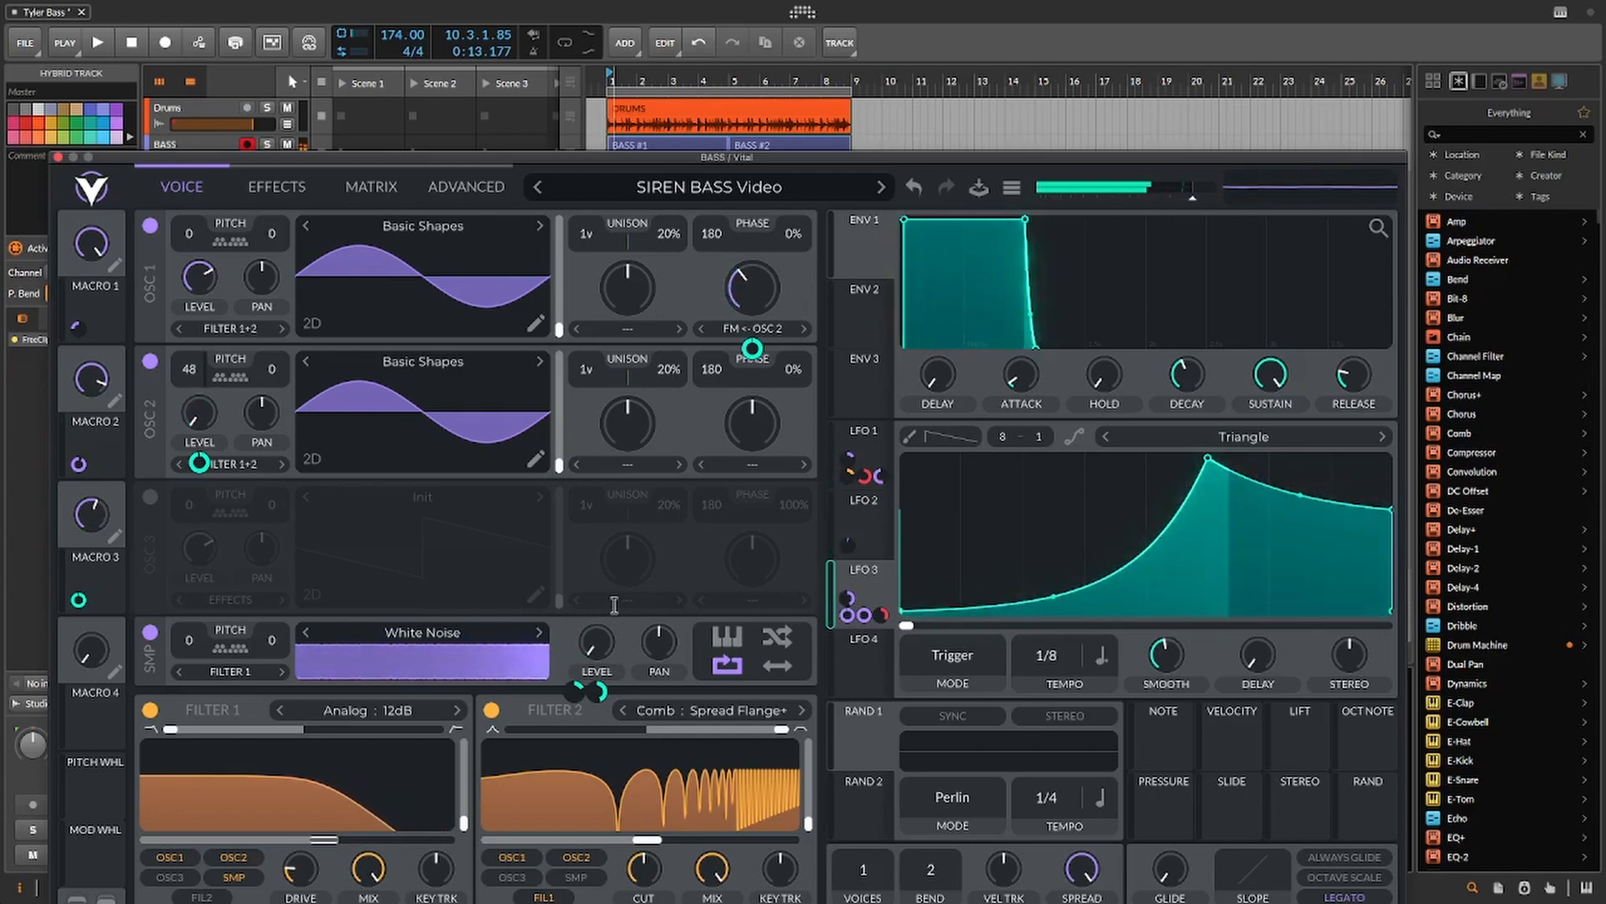
{"action": "left_click", "coordinate": [864, 435]}
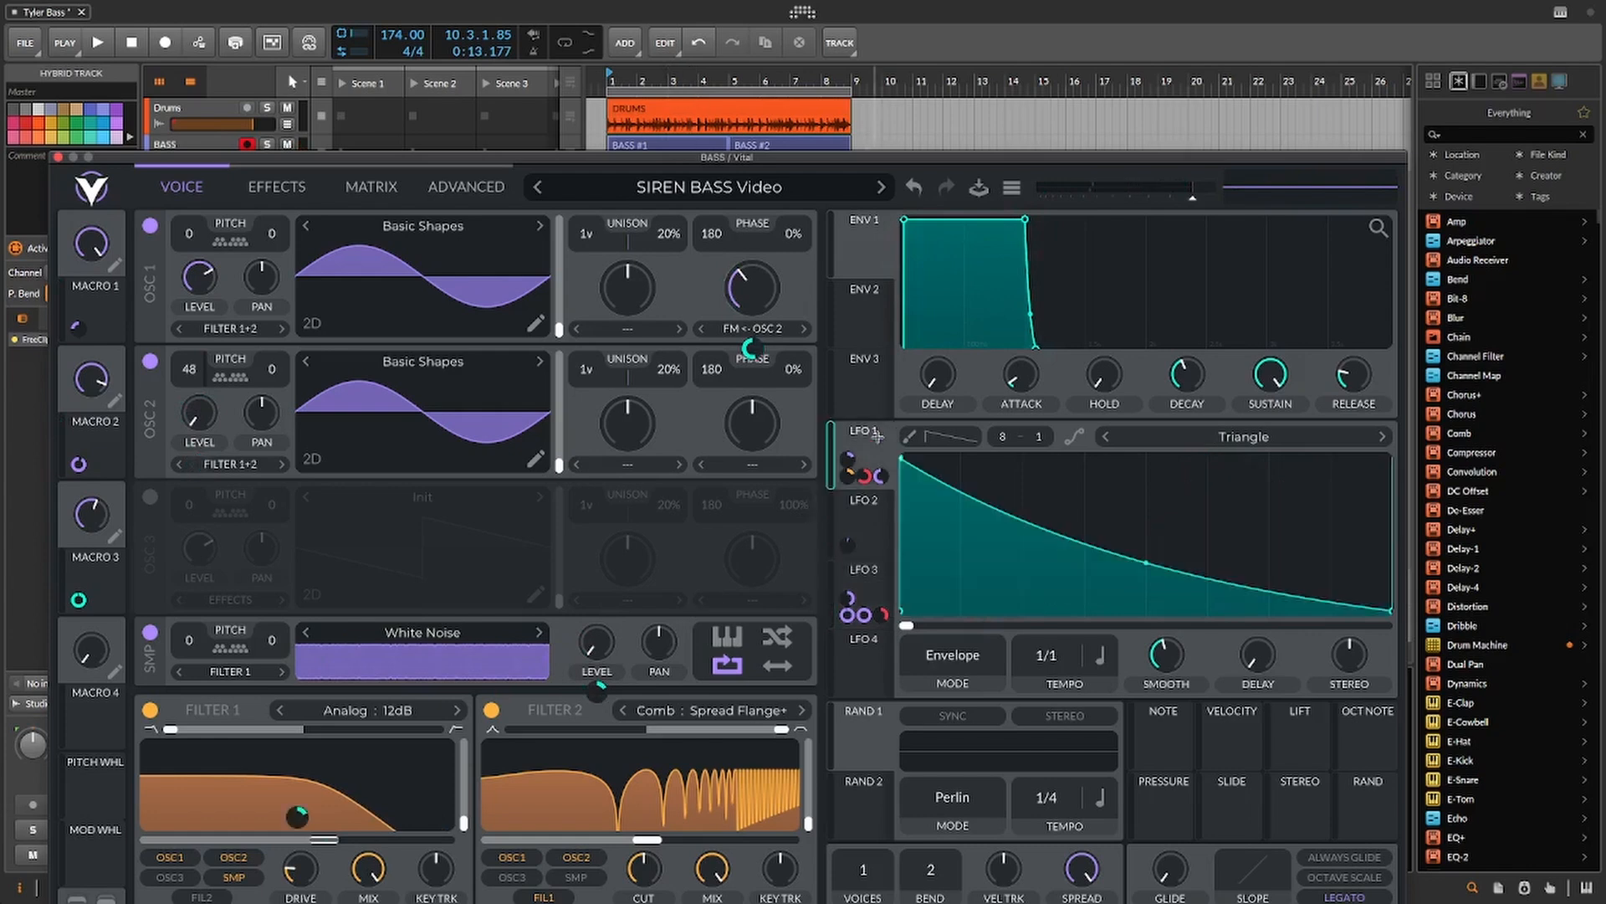
{"action": "left_click", "coordinate": [862, 569]}
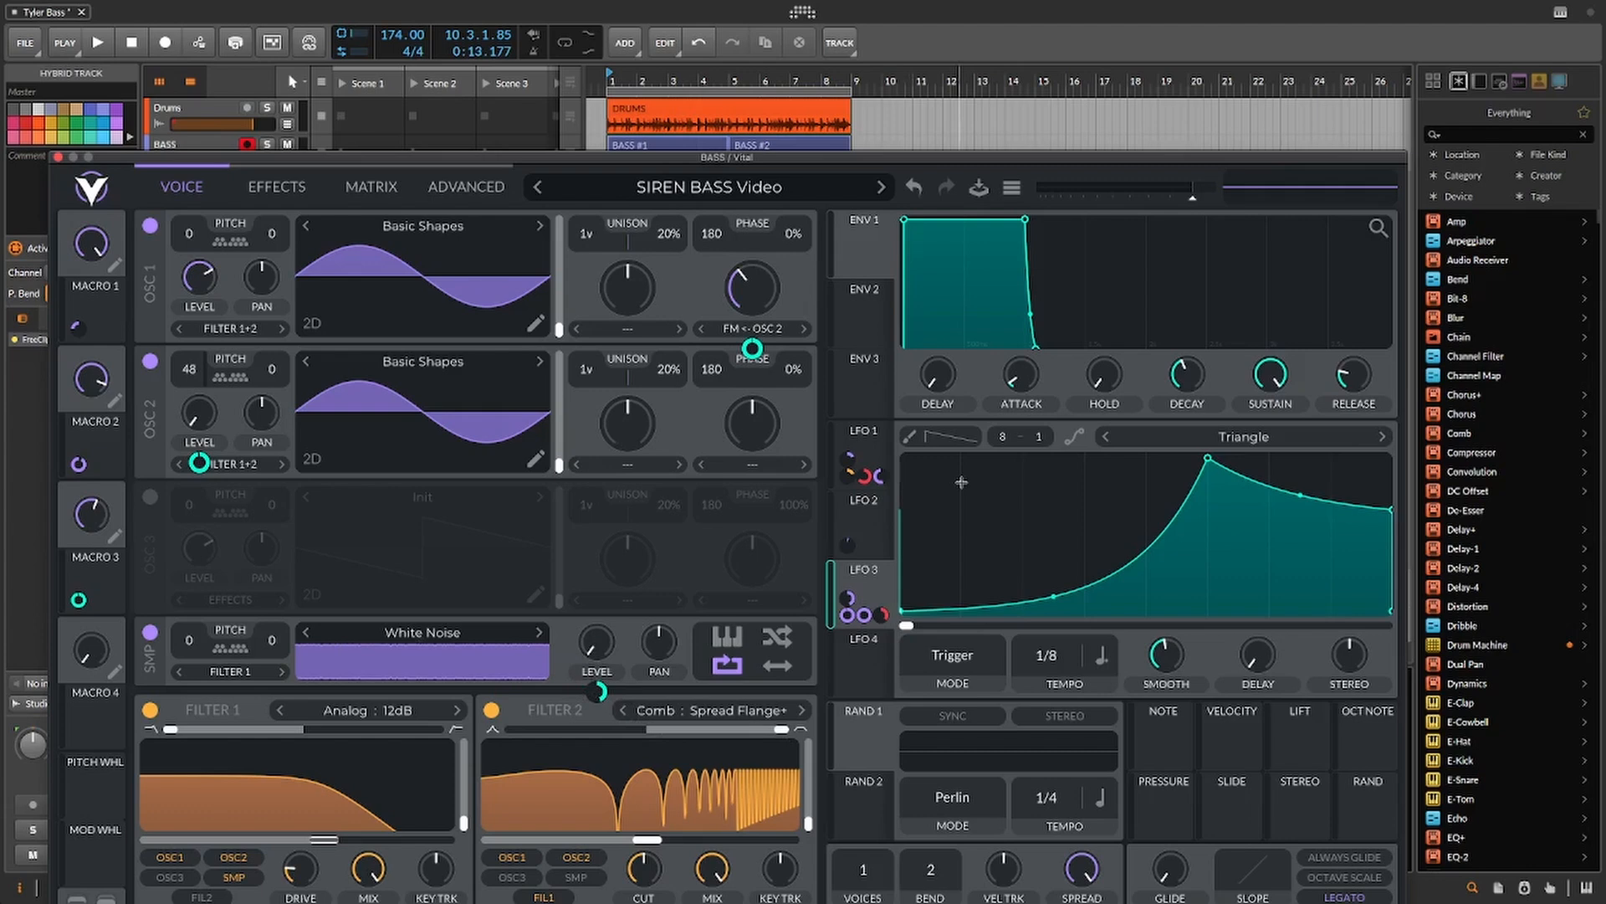
Step: Display LFO 2 and check its Voice Transpose routing and amount in the modulation matrix
{"action": "left_click", "coordinate": [875, 510]}
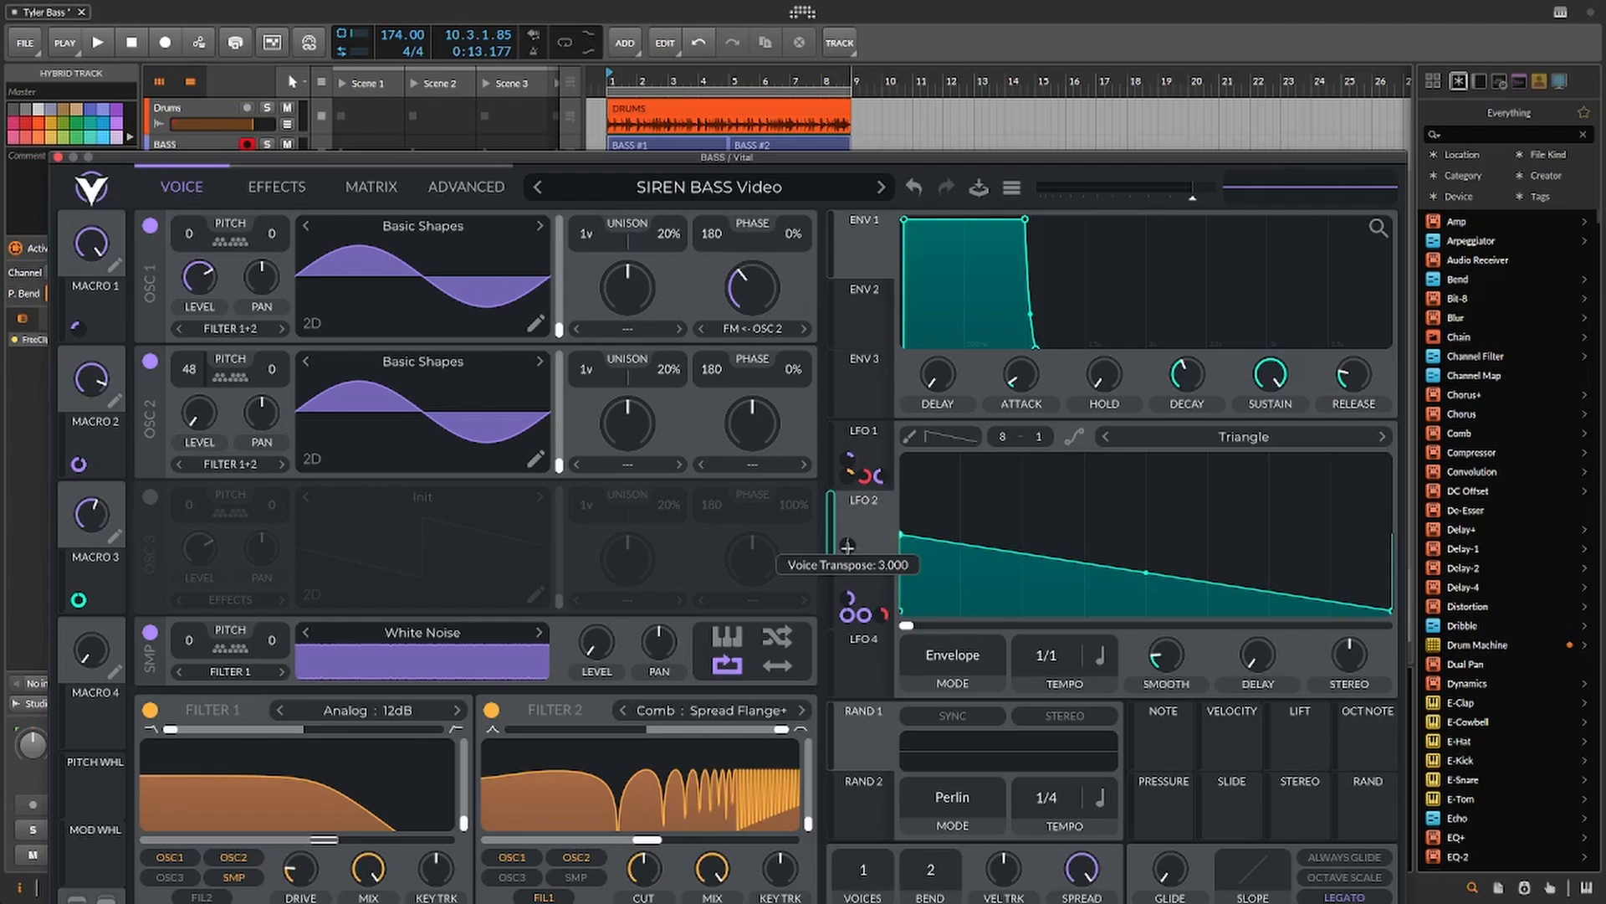
{"action": "left_click", "coordinate": [373, 191]}
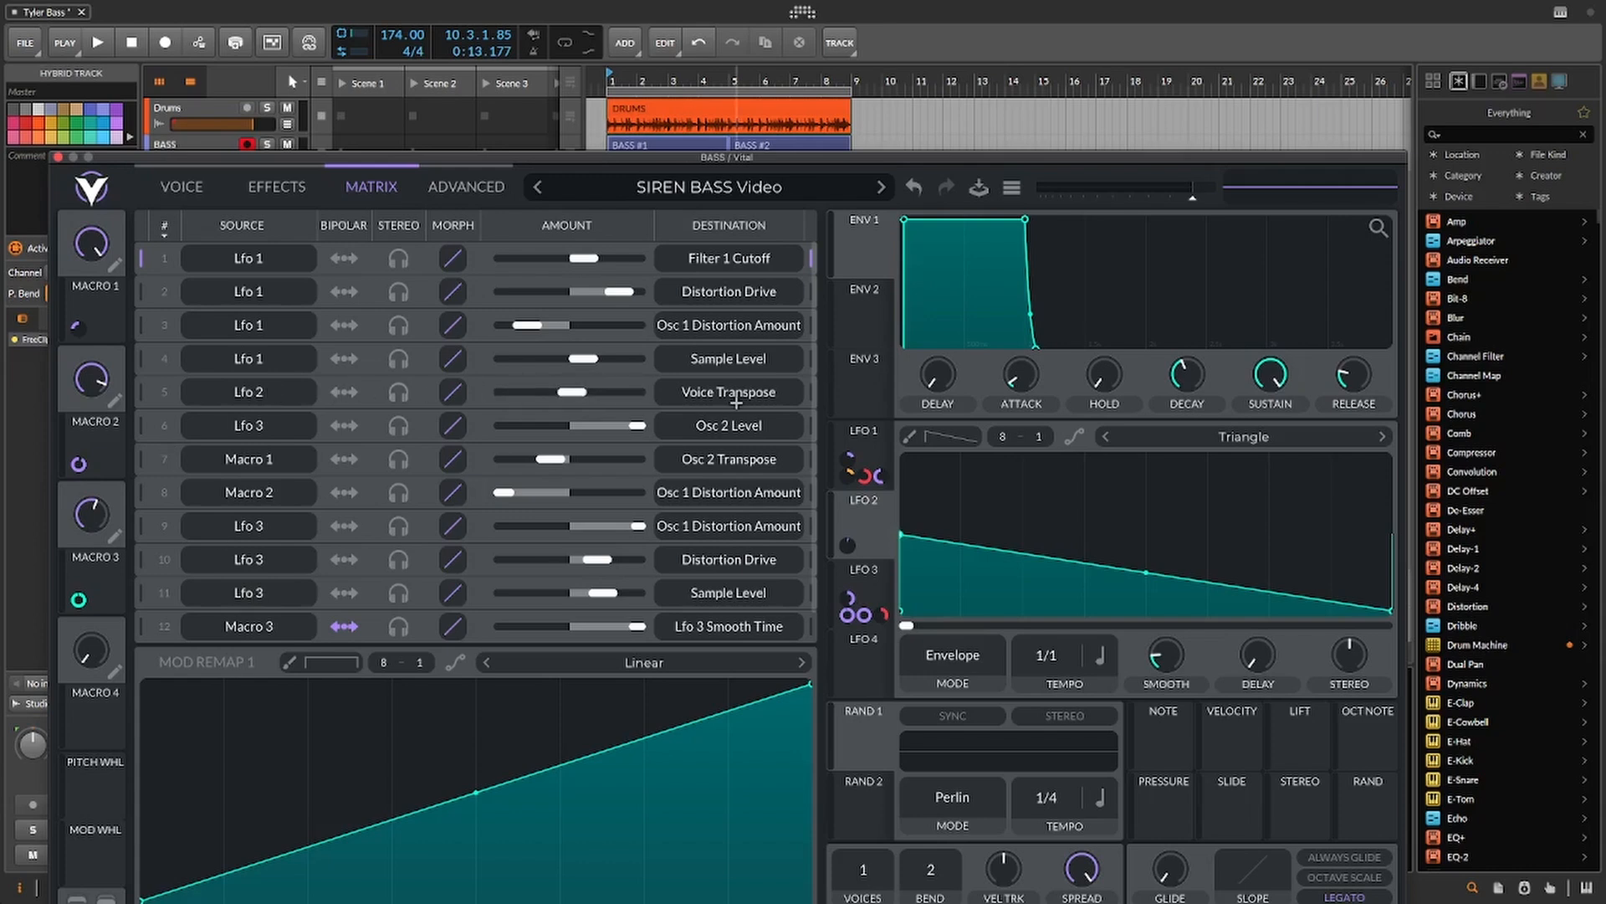
{"action": "right_click", "coordinate": [573, 399]}
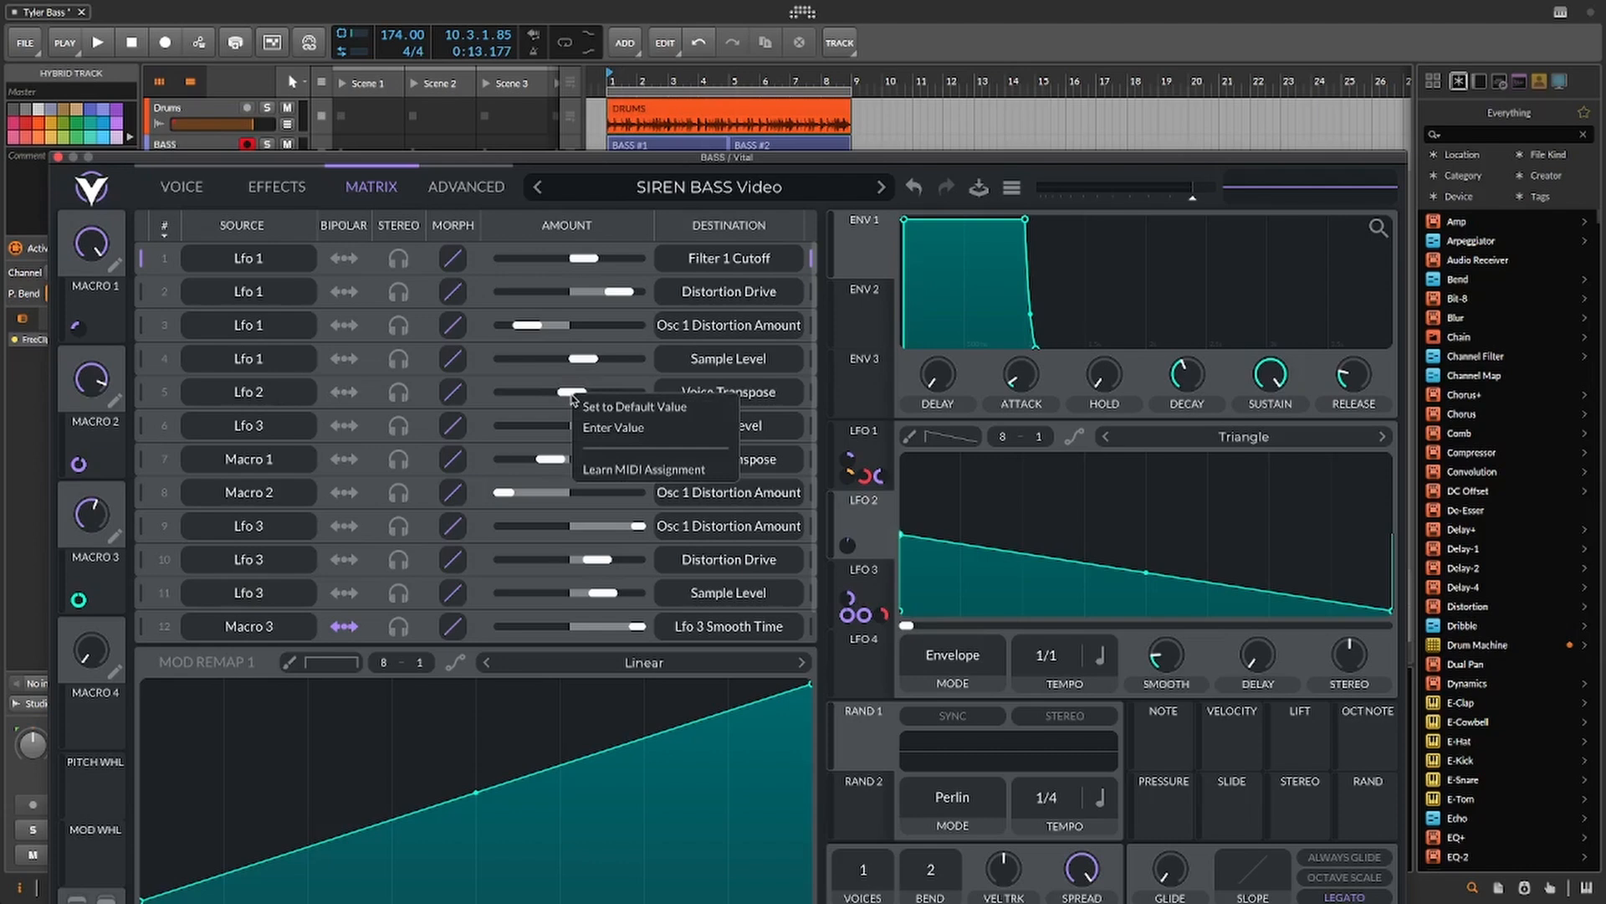
{"action": "left_click", "coordinate": [579, 382]}
{"action": "left_click", "coordinate": [479, 365]}
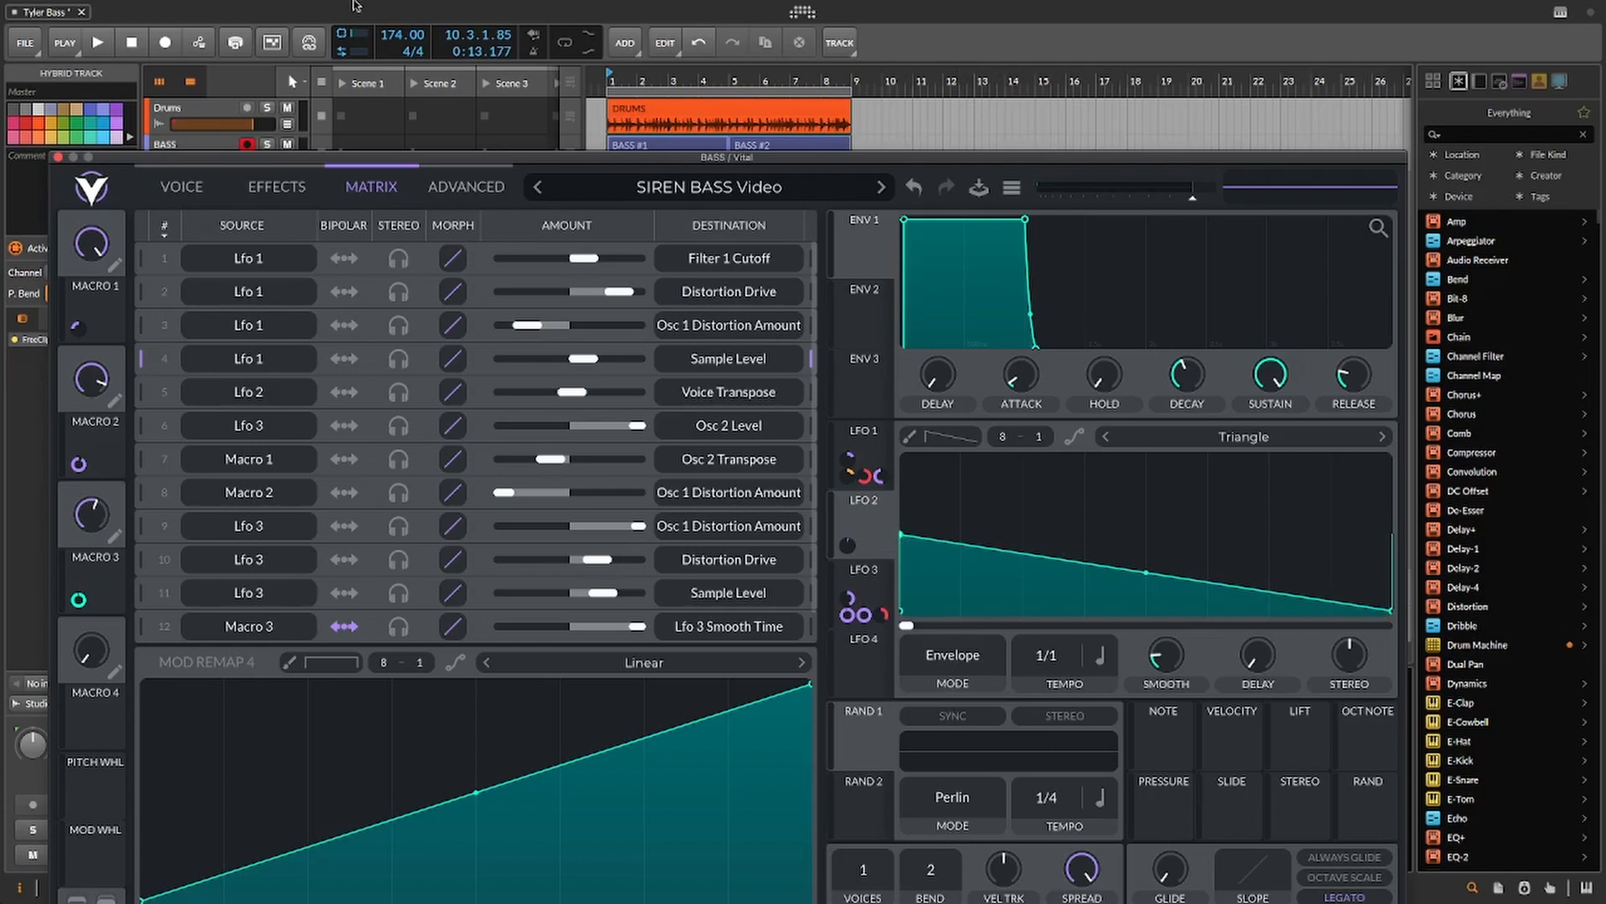
Step: Show the effects page in full and examine the distortion's drive and types and the effect filter's cutoff
{"action": "left_click", "coordinate": [293, 190]}
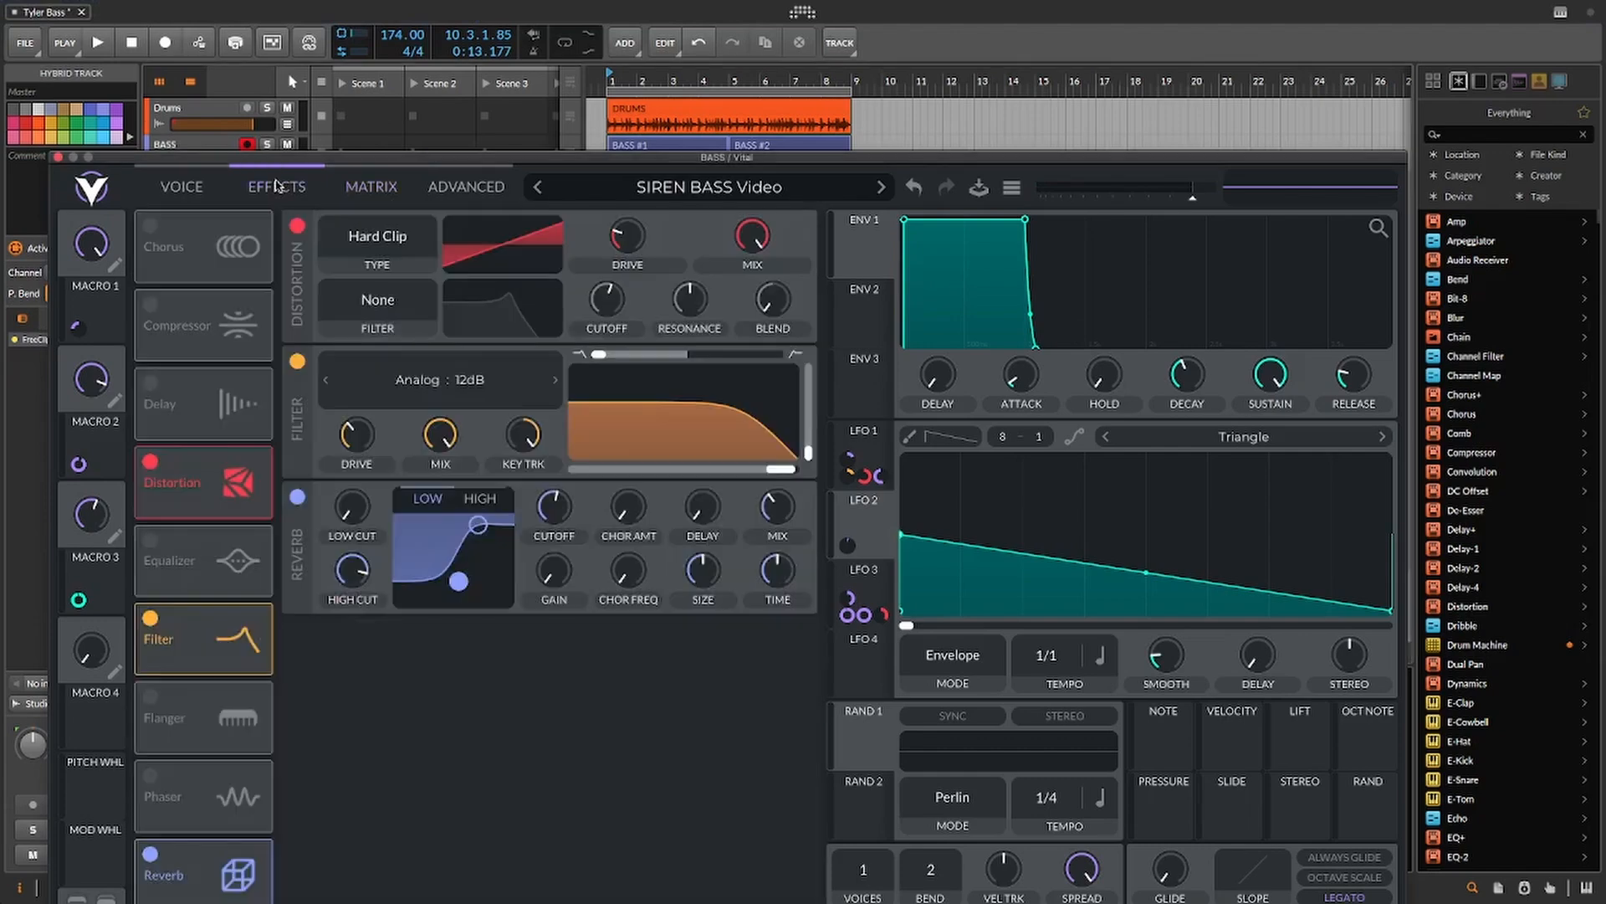
{"action": "left_click_drag", "start_coordinate": [350, 163], "coordinate": [339, 100]}
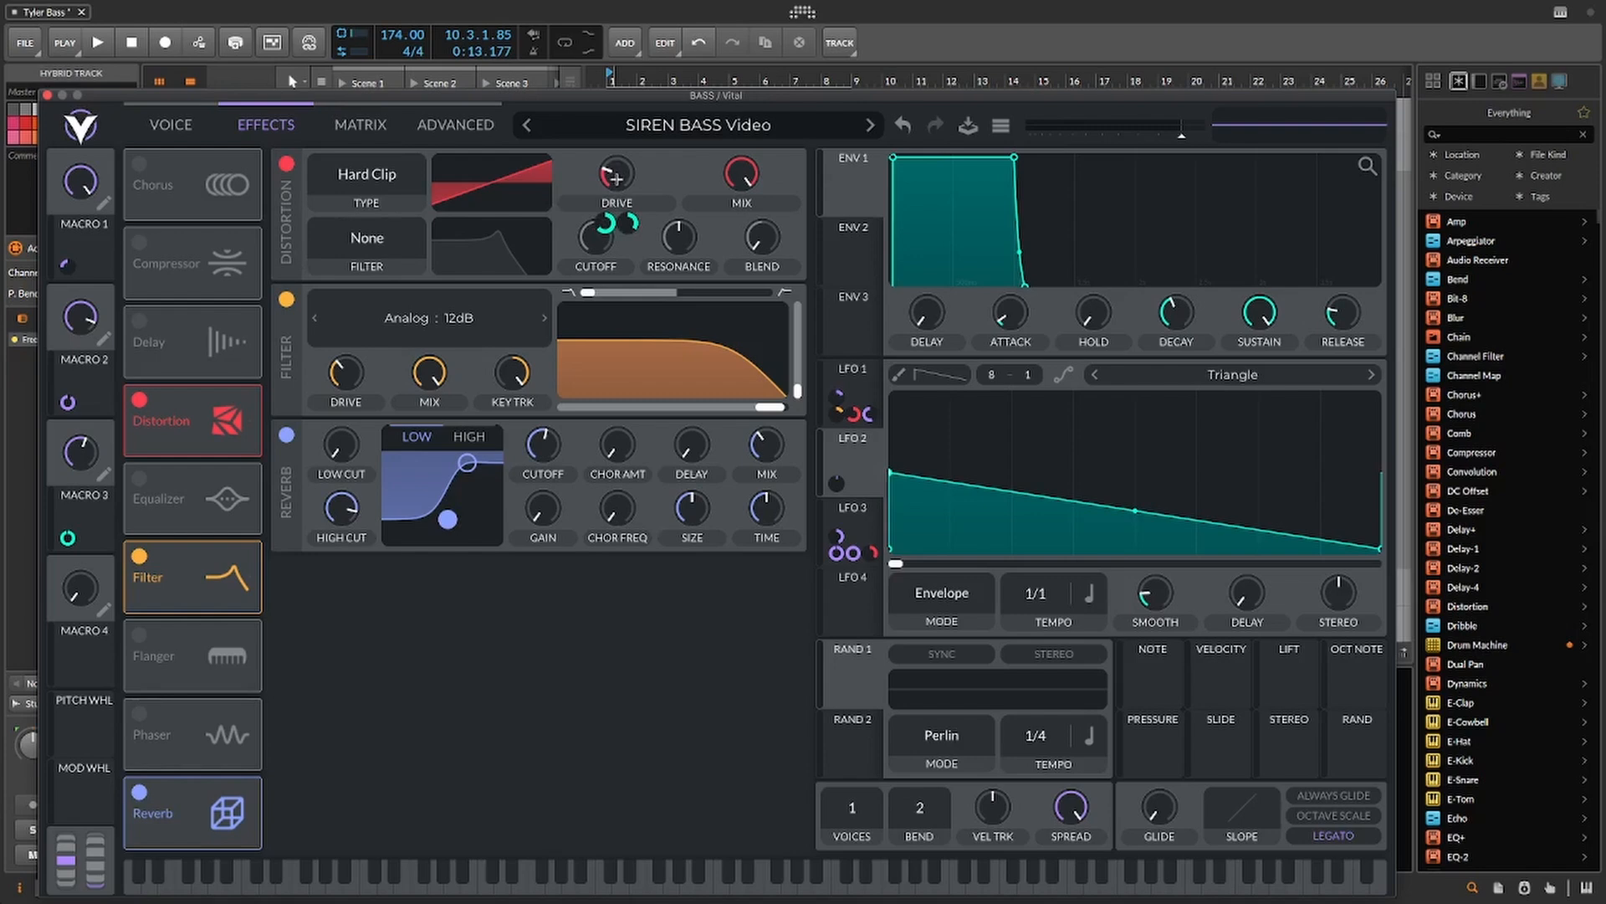
{"action": "left_click_drag", "start_coordinate": [616, 177], "coordinate": [617, 176]}
{"action": "left_click", "coordinate": [369, 183]}
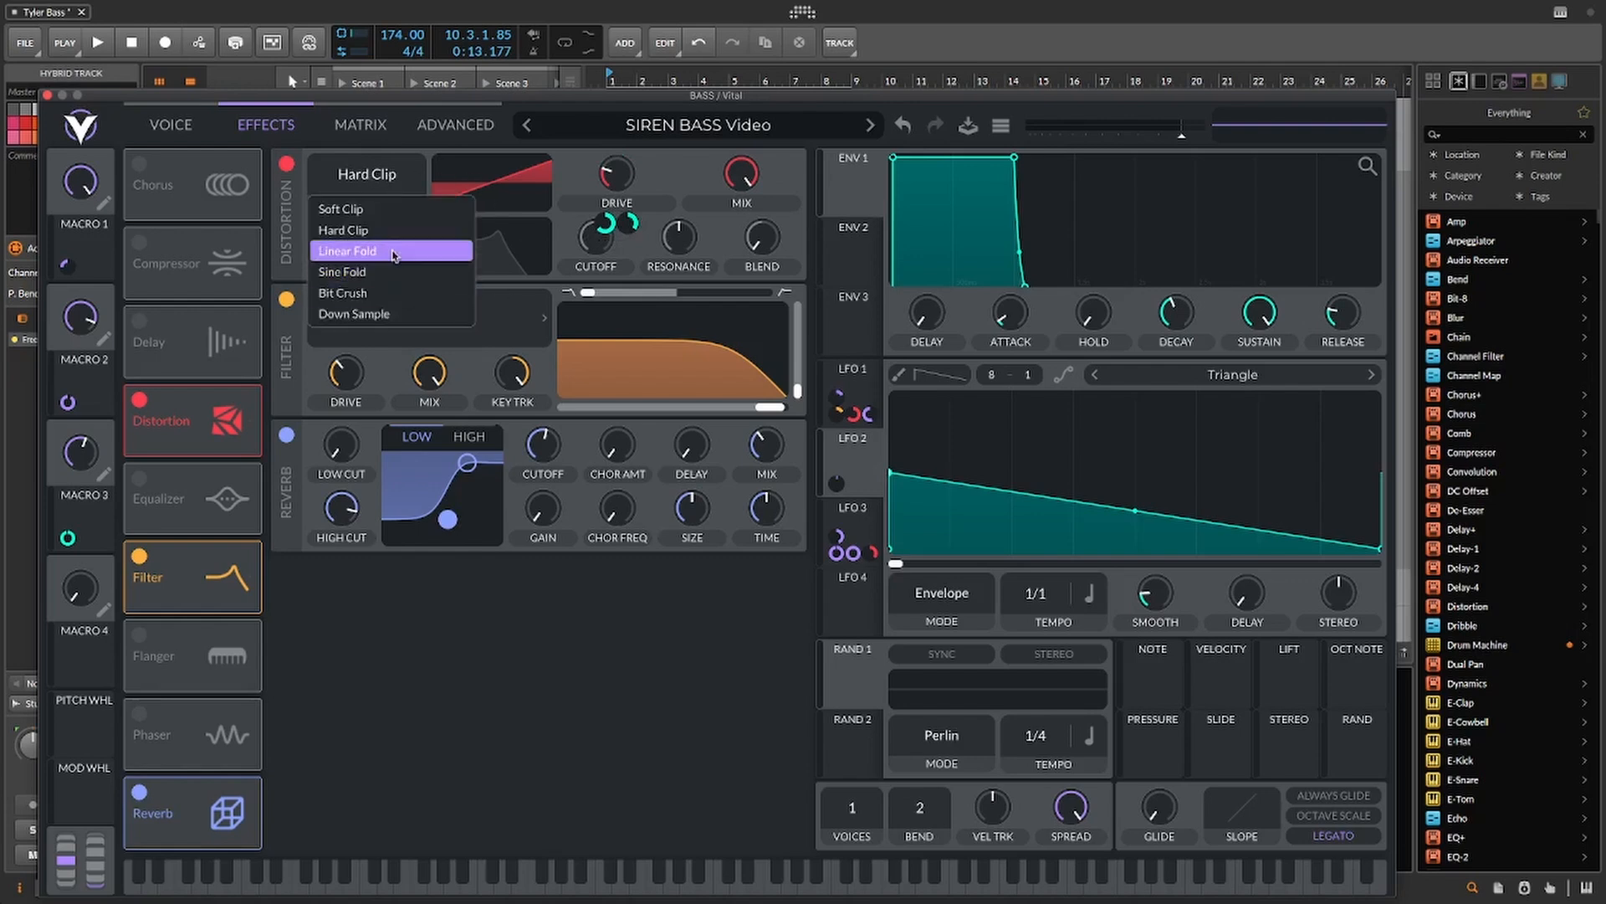
{"action": "left_click", "coordinate": [283, 188]}
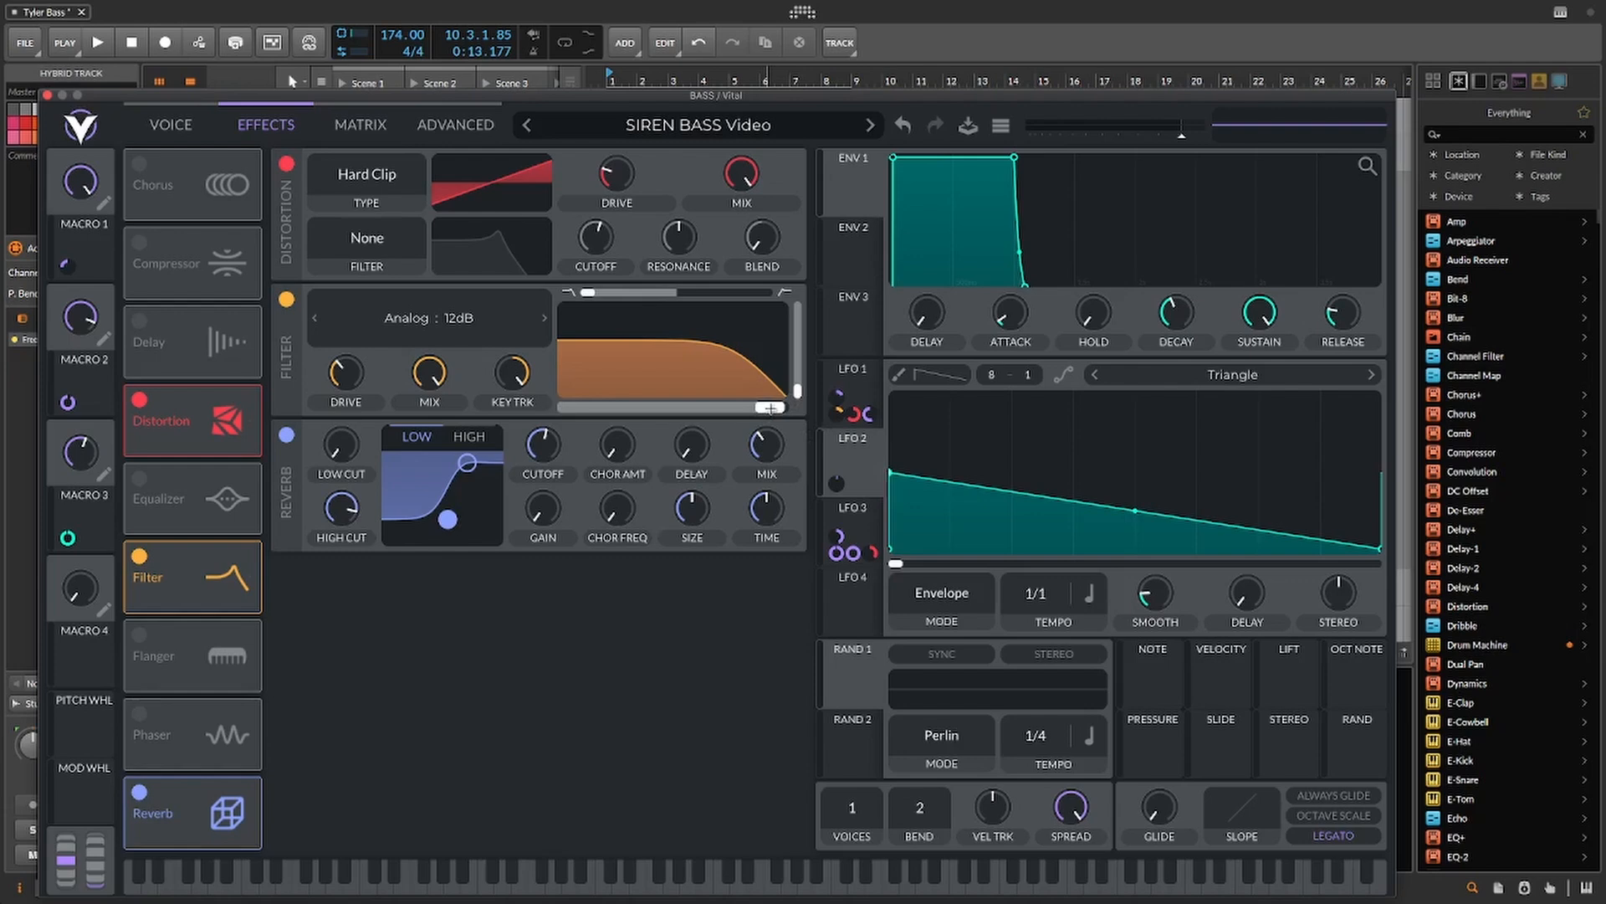
{"action": "mouse_move", "coordinate": [770, 407]}
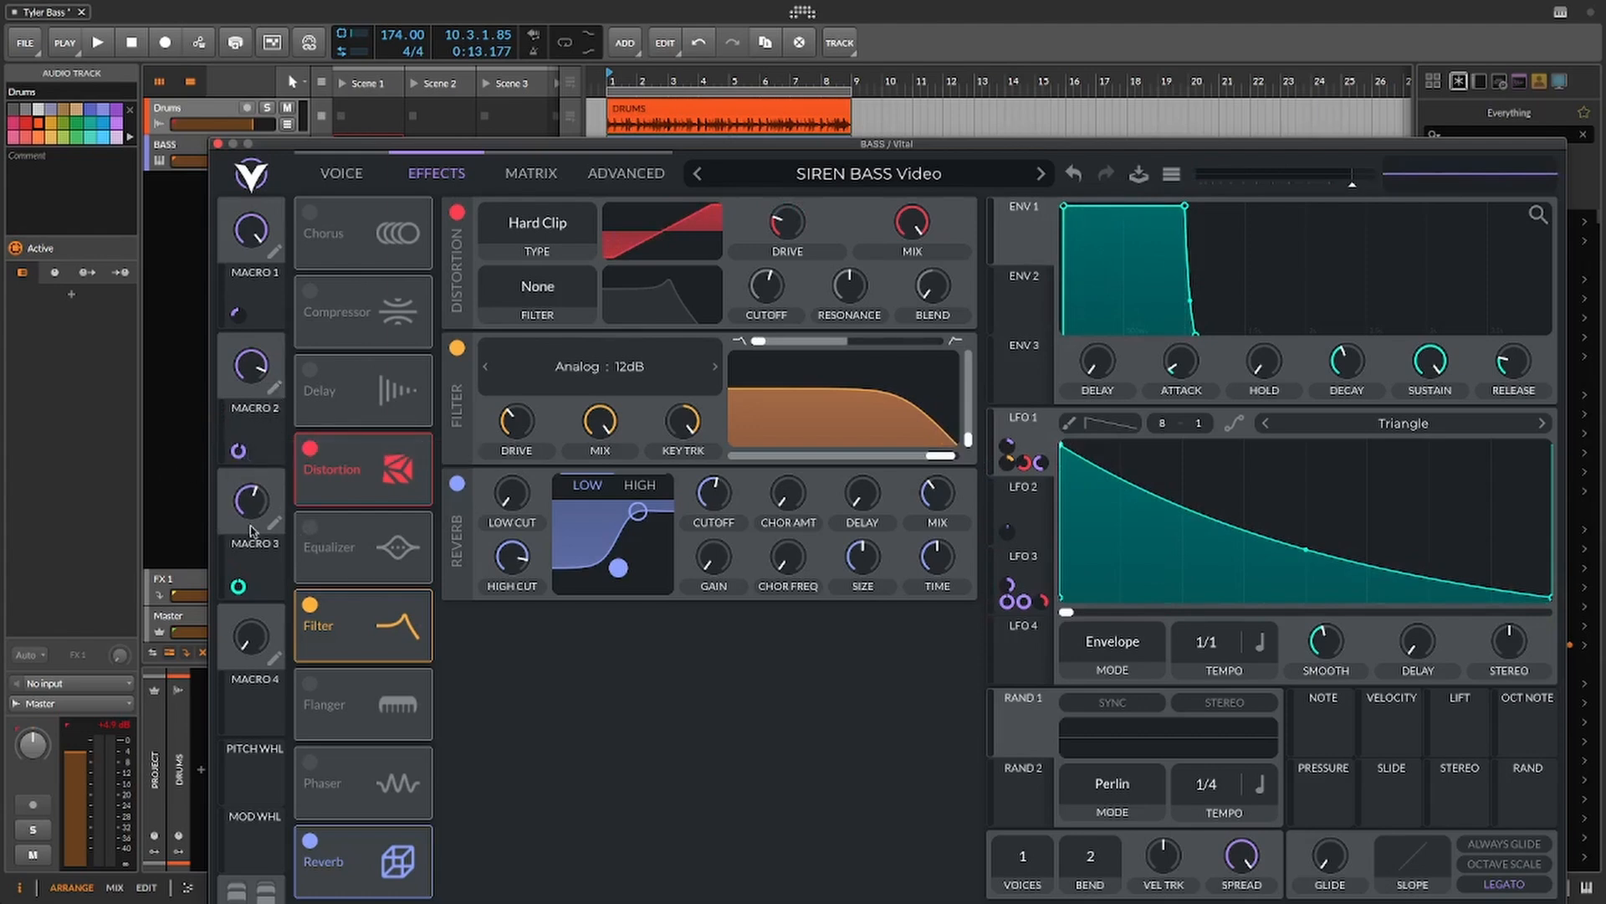
Step: Check the Macro 3 modulation and compare the LFO 3 and LFO 1 shapes alongside the distortion drive
{"action": "mouse_move", "coordinate": [239, 589]}
{"action": "mouse_move", "coordinate": [257, 513]}
{"action": "mouse_move", "coordinate": [1034, 424]}
{"action": "left_click", "coordinate": [1025, 567]}
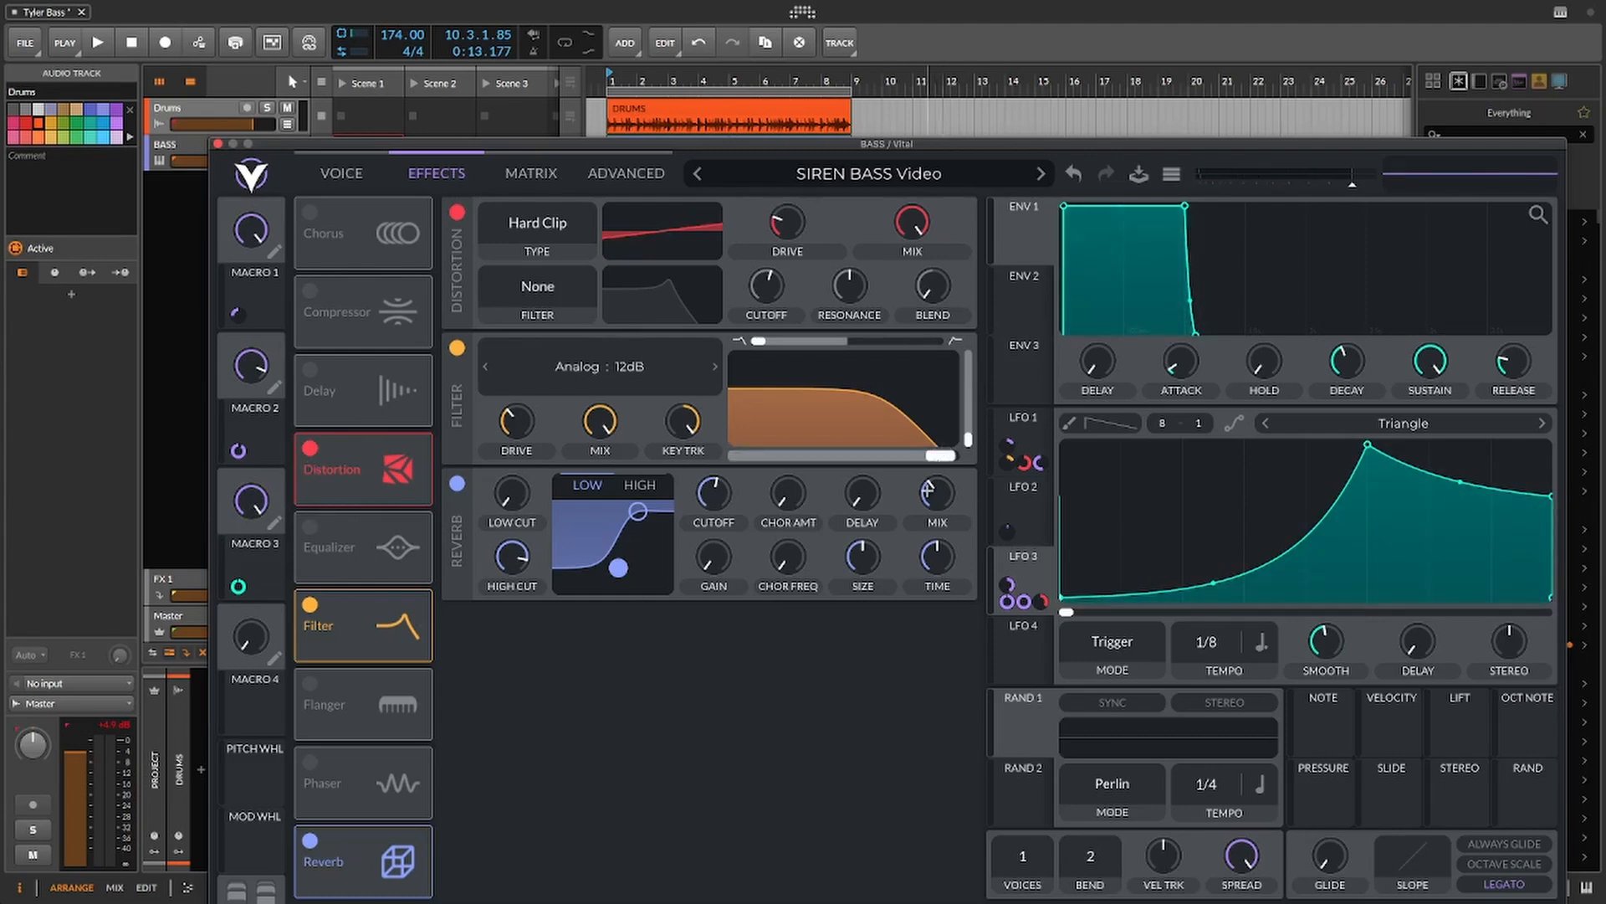
{"action": "left_click", "coordinate": [1029, 422]}
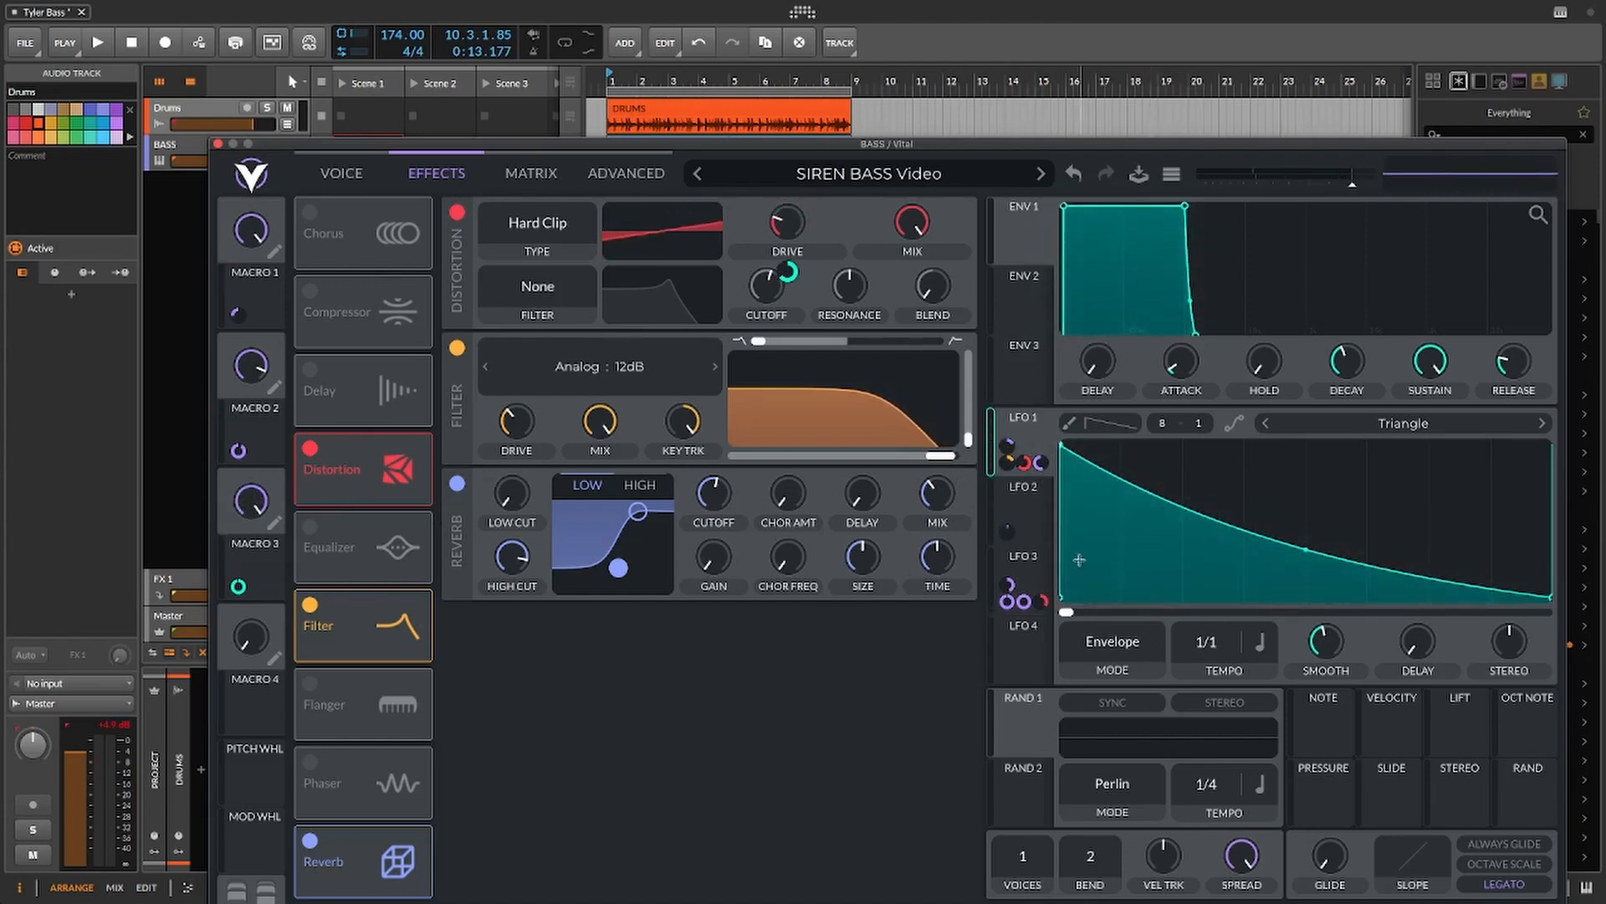
Step: Display LFO 3 and lower Macro 3 to about 0.63 while auditioning the LFO's smoothing
{"action": "left_click", "coordinate": [1027, 577]}
{"action": "left_click_drag", "start_coordinate": [264, 504], "coordinate": [249, 549]}
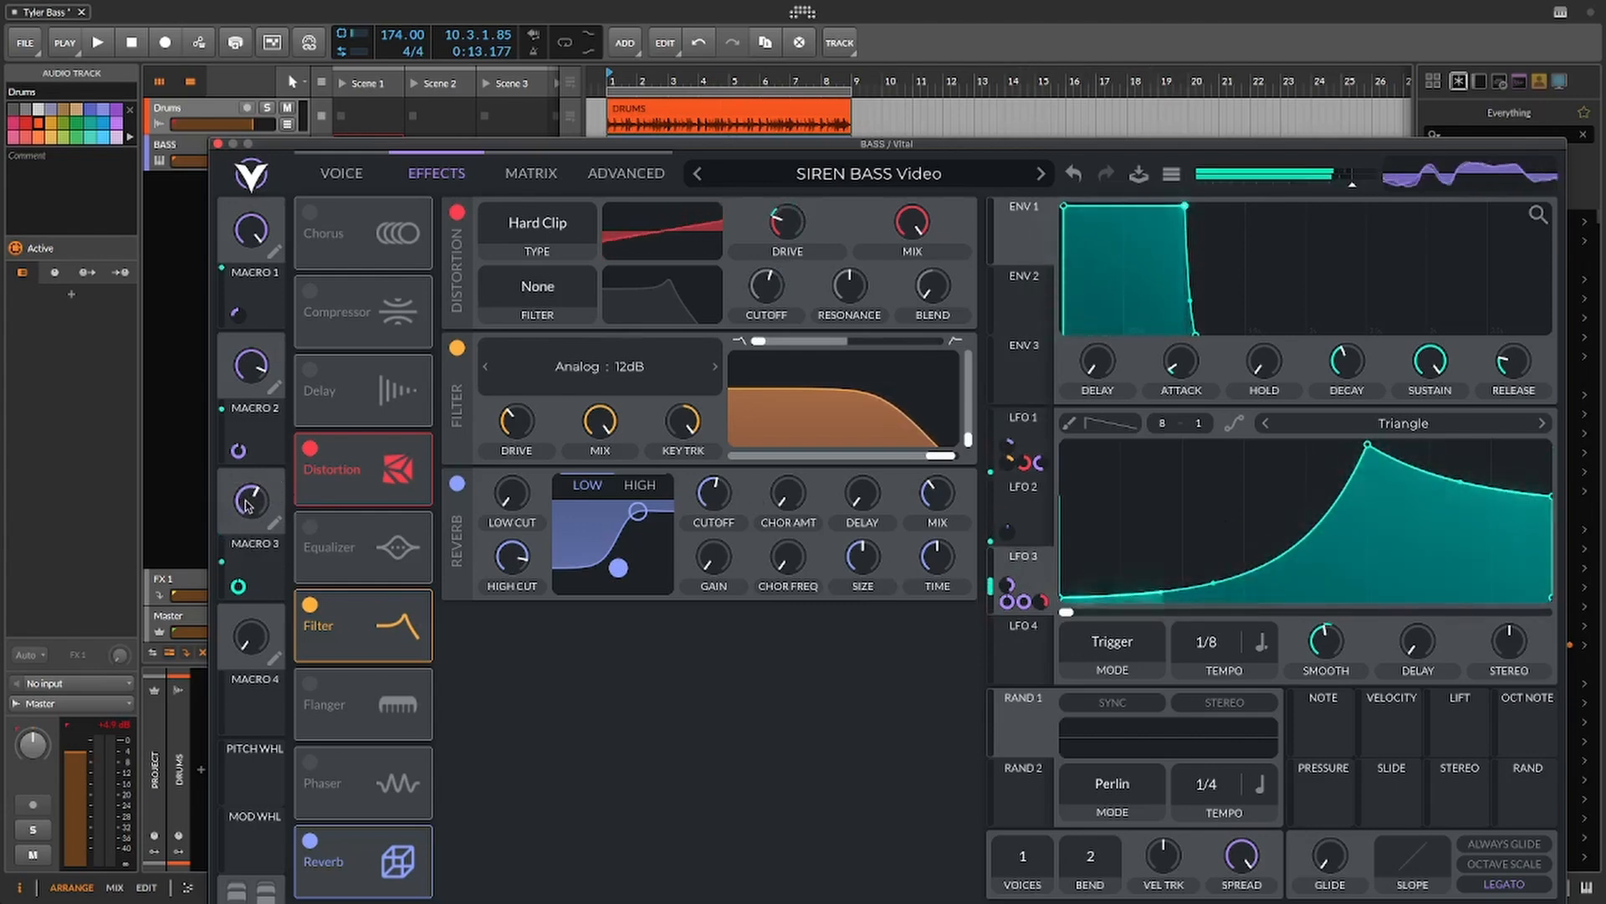
{"action": "mouse_move", "coordinate": [249, 500]}
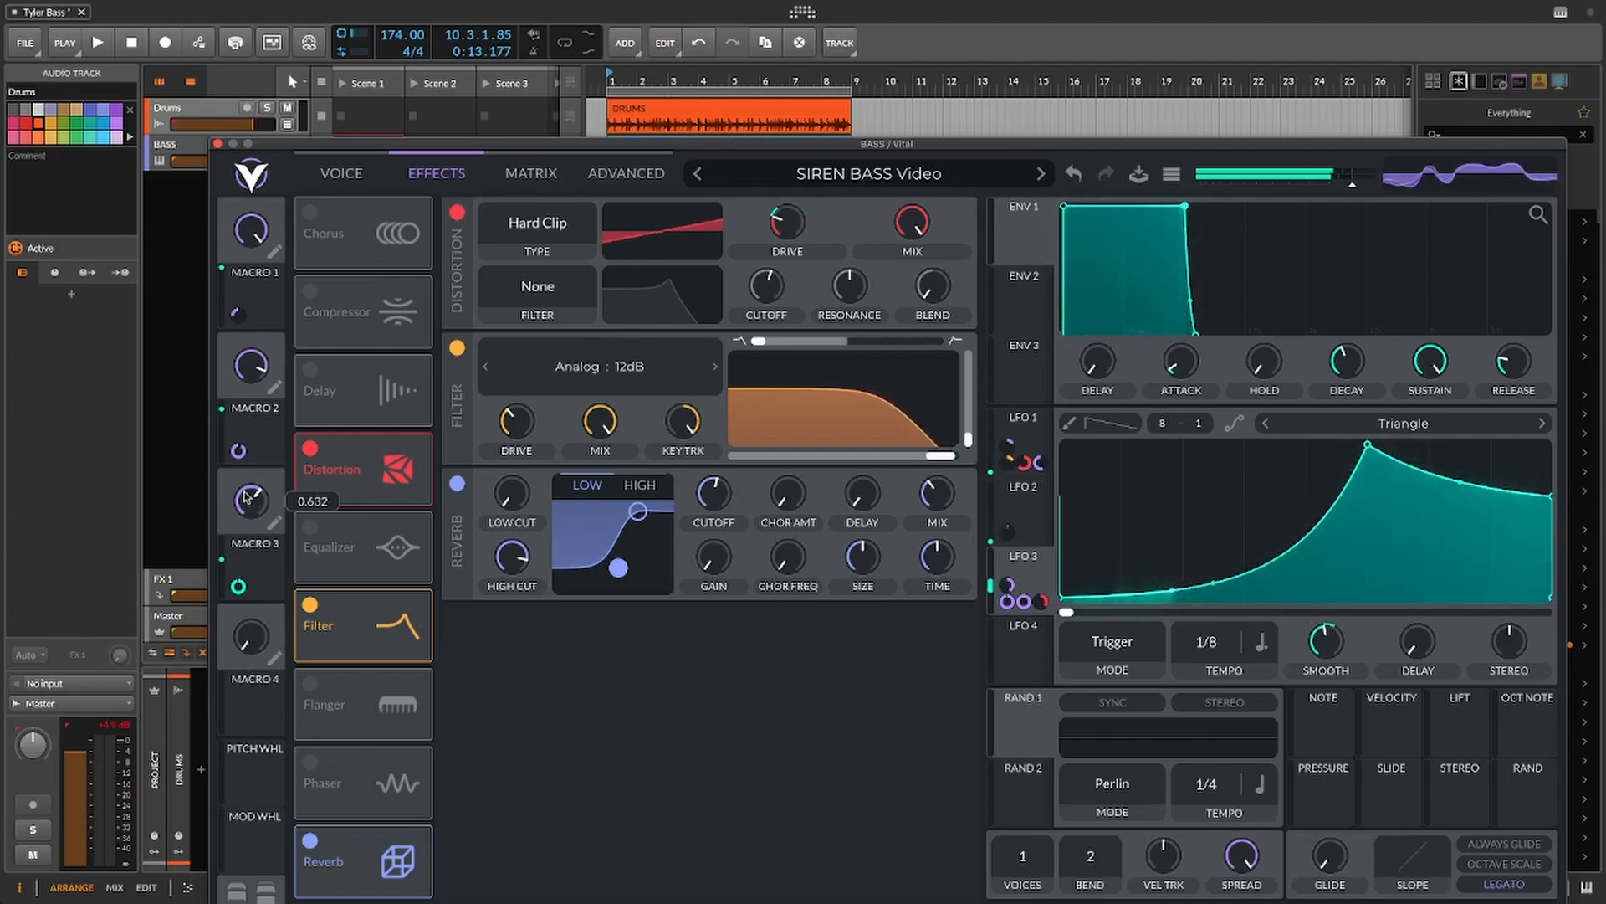
Step: Return to the oscillator and filter page and play the arrangement from the start
{"action": "left_click", "coordinate": [342, 173]}
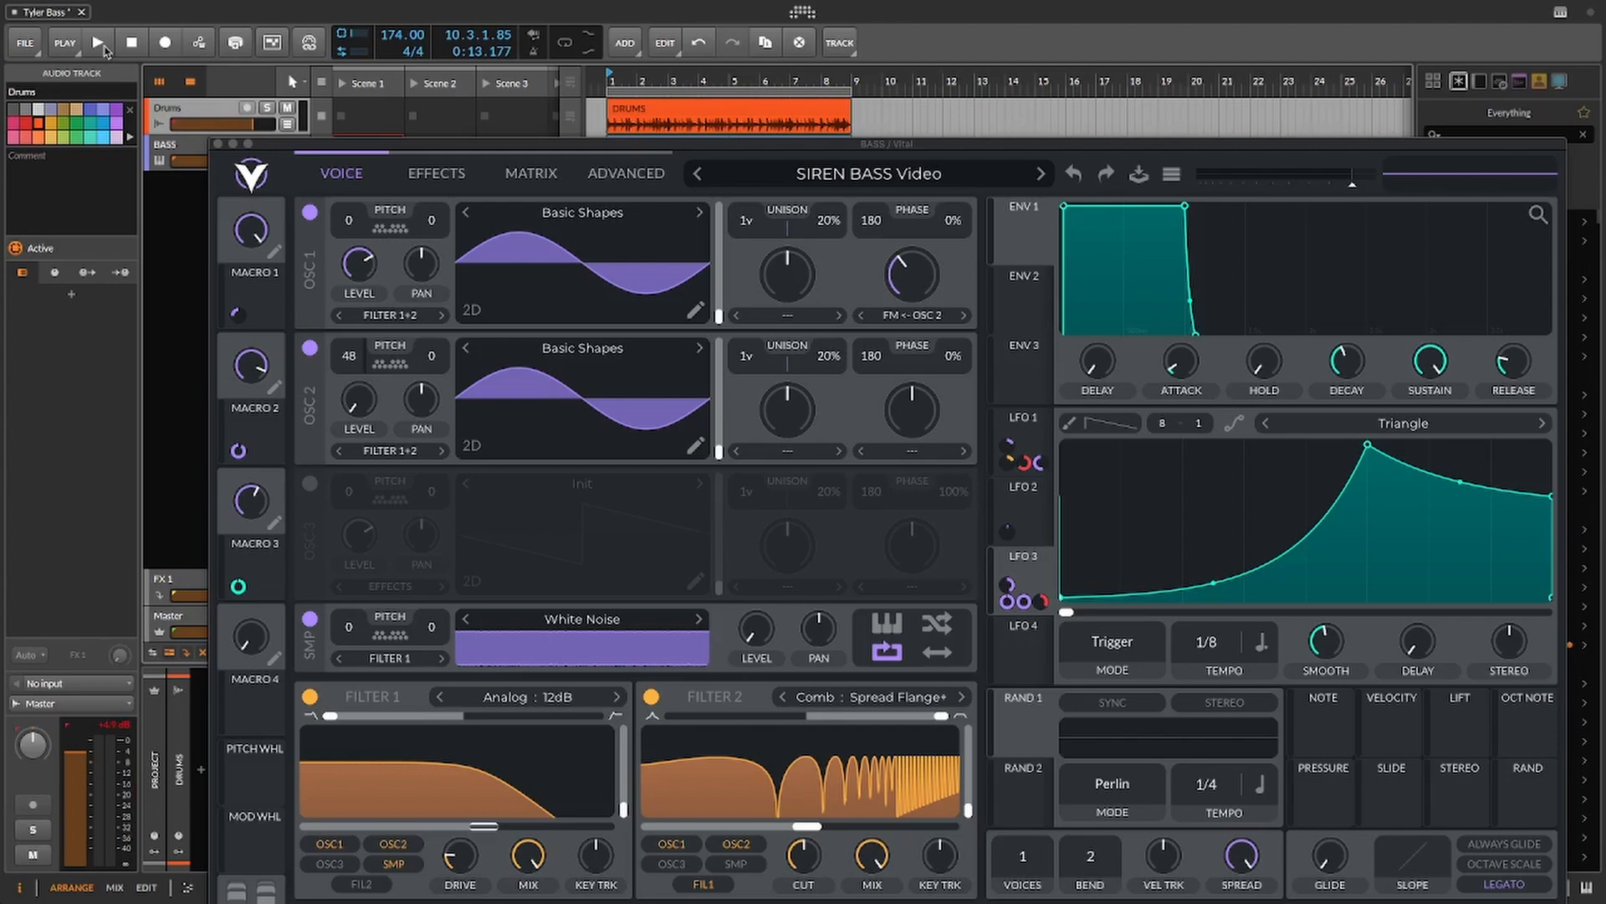
{"action": "left_click", "coordinate": [104, 47]}
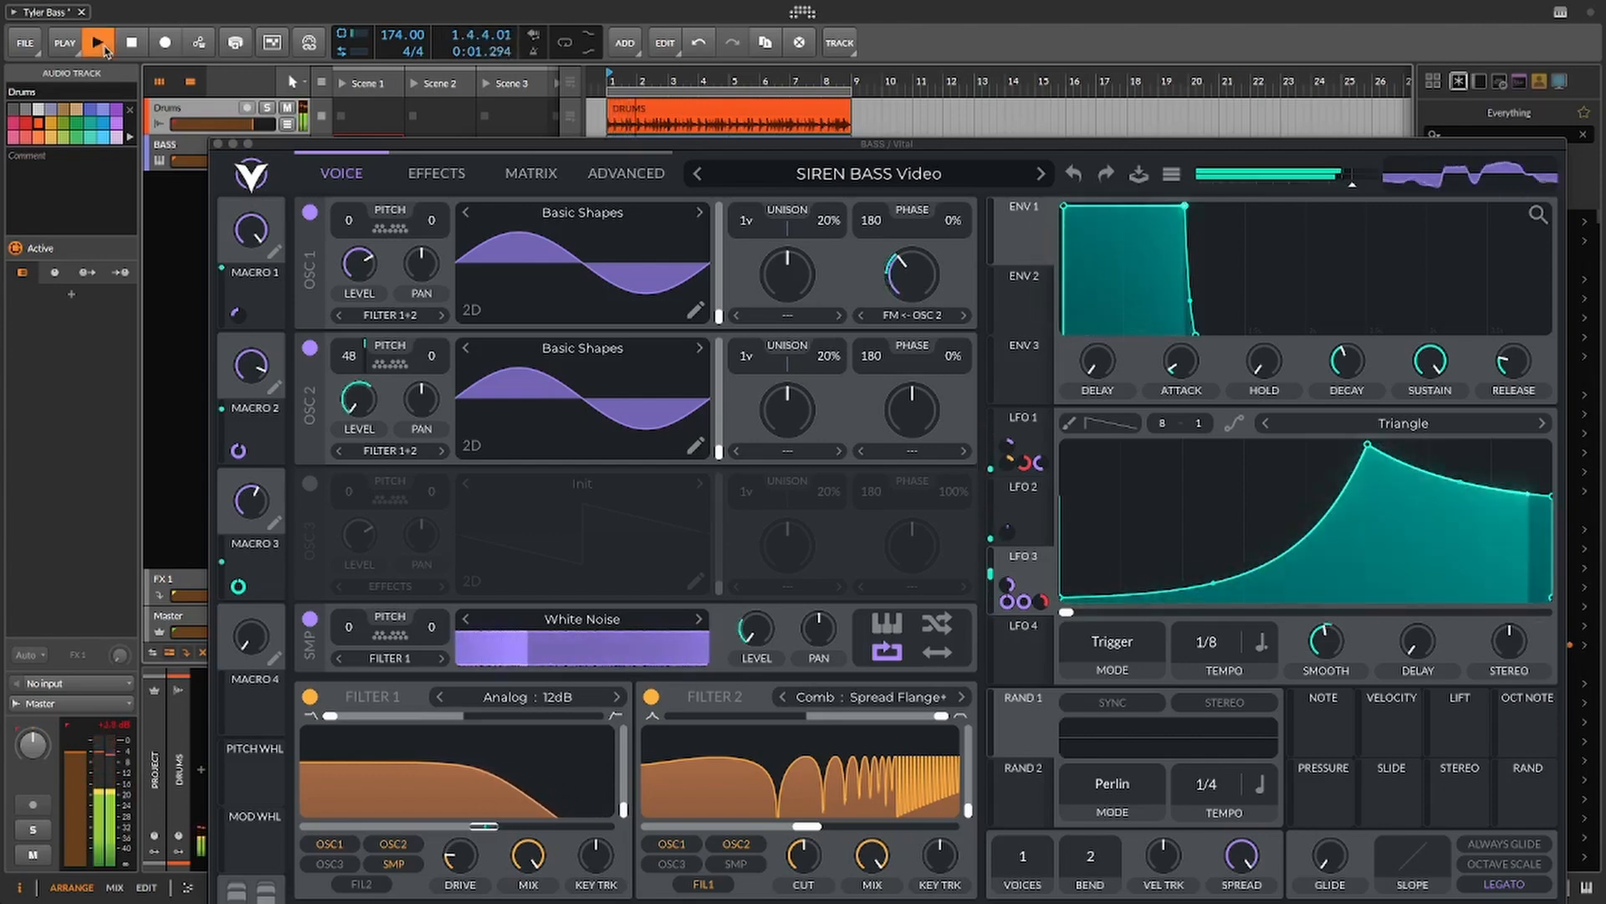